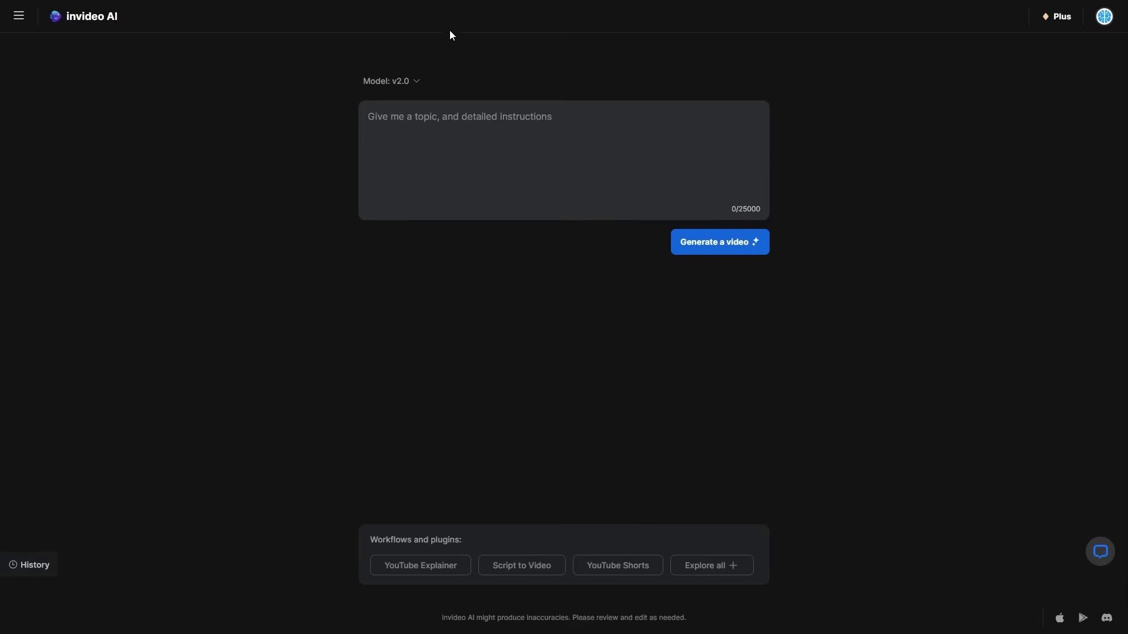
Step: Switch on the Beta features toggle in Workspace settings from the account menu
click(416, 81)
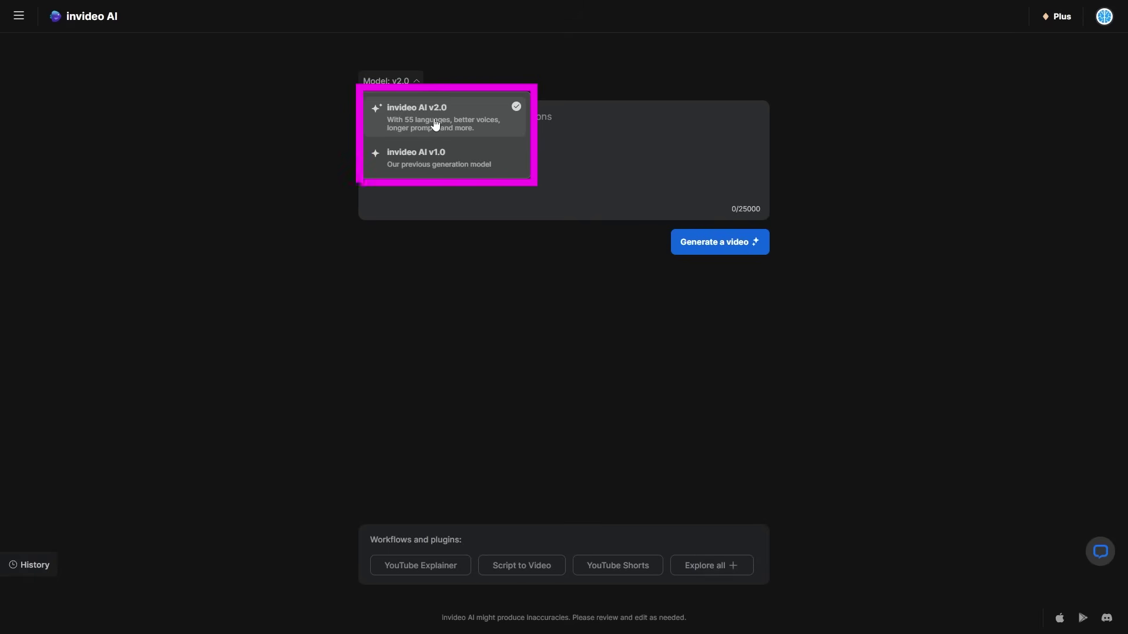
click(529, 52)
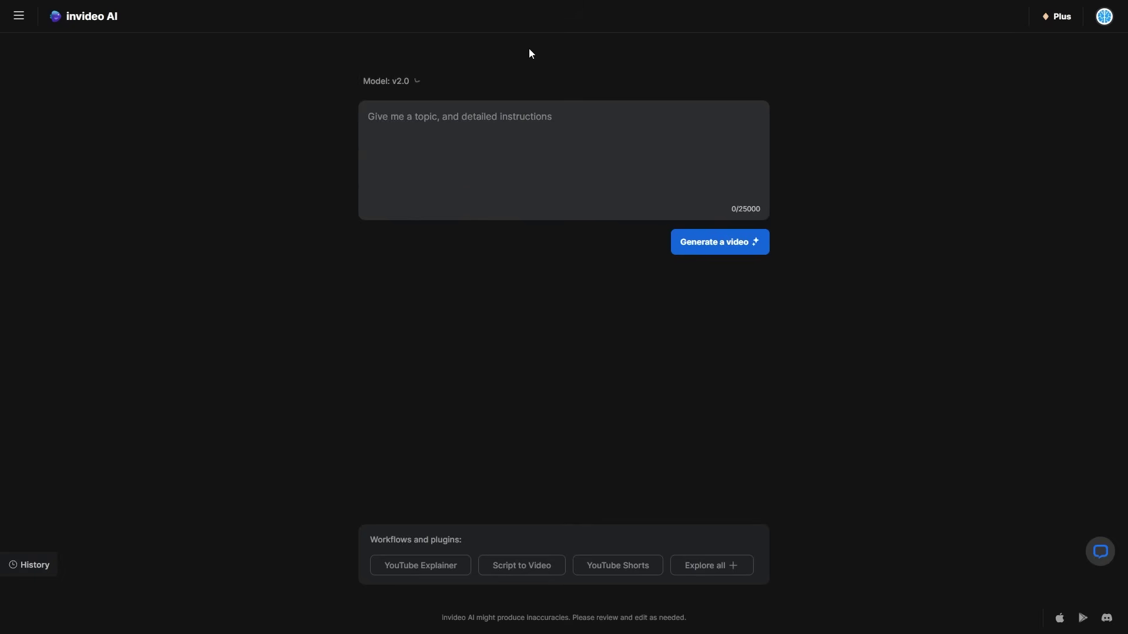
click(1103, 19)
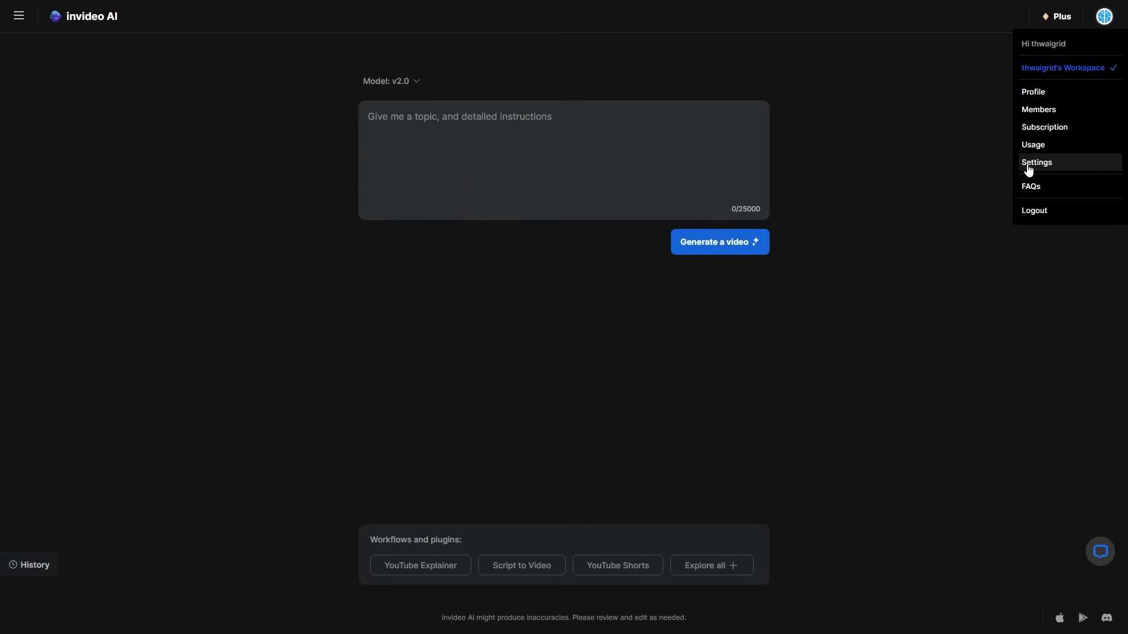
click(1029, 166)
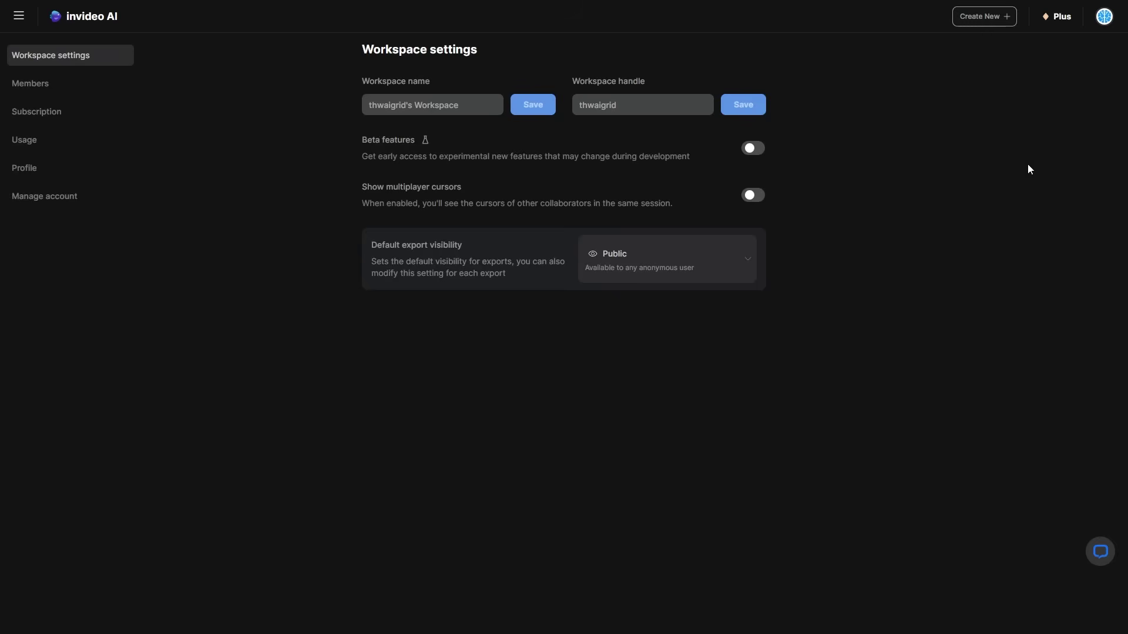
click(757, 156)
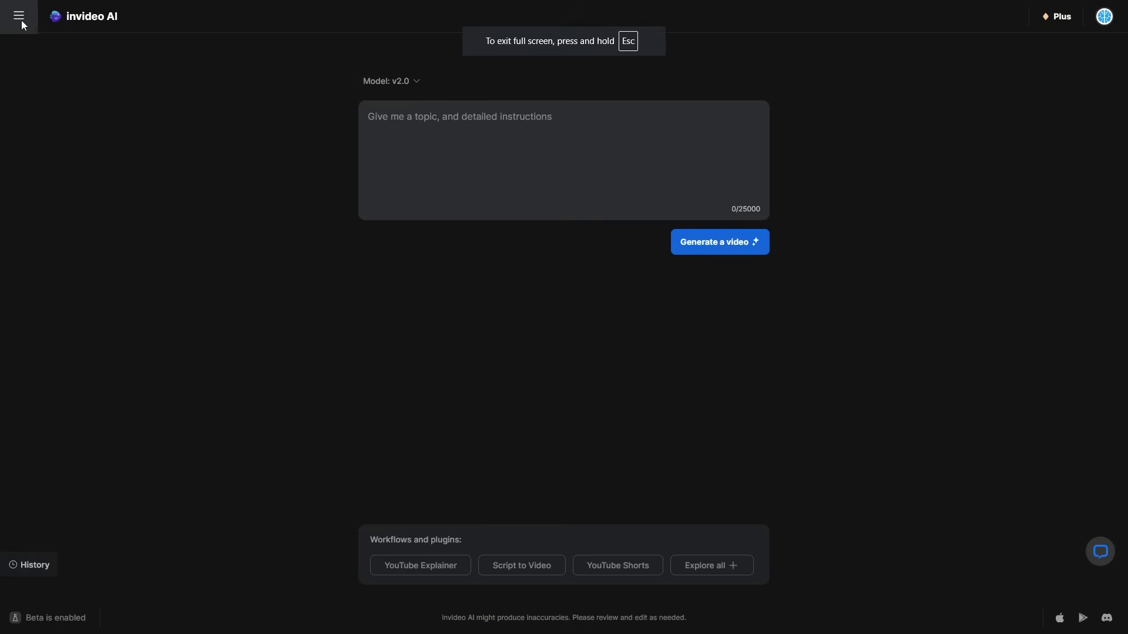
Step: Go to the Voices page from the sidebar and read, then dismiss, the Add Voice instructions
click(21, 20)
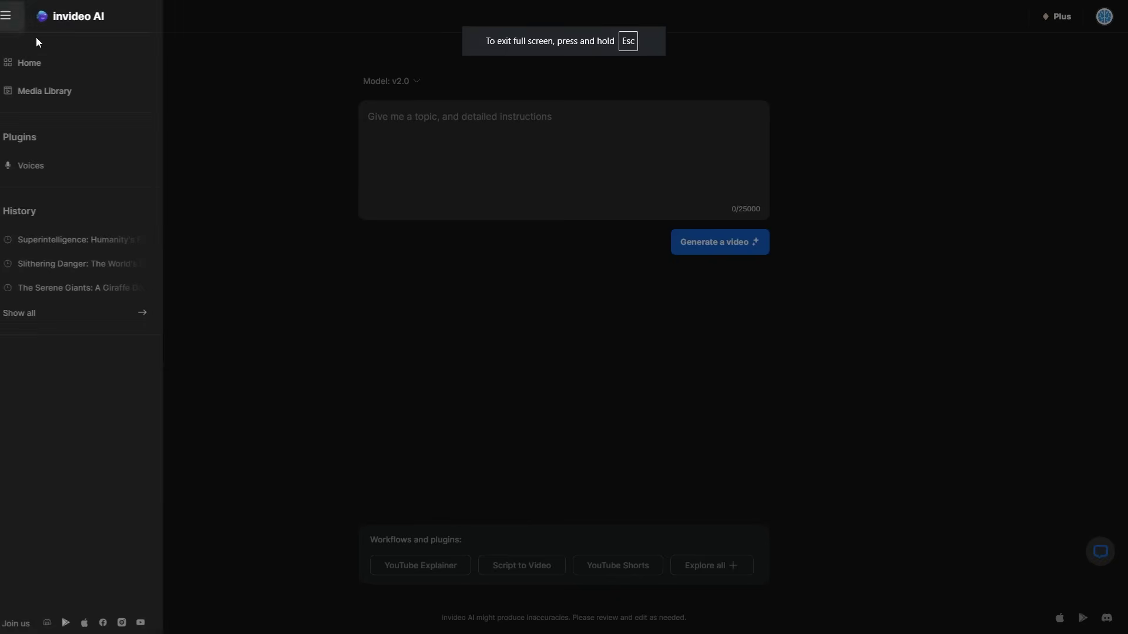
click(78, 171)
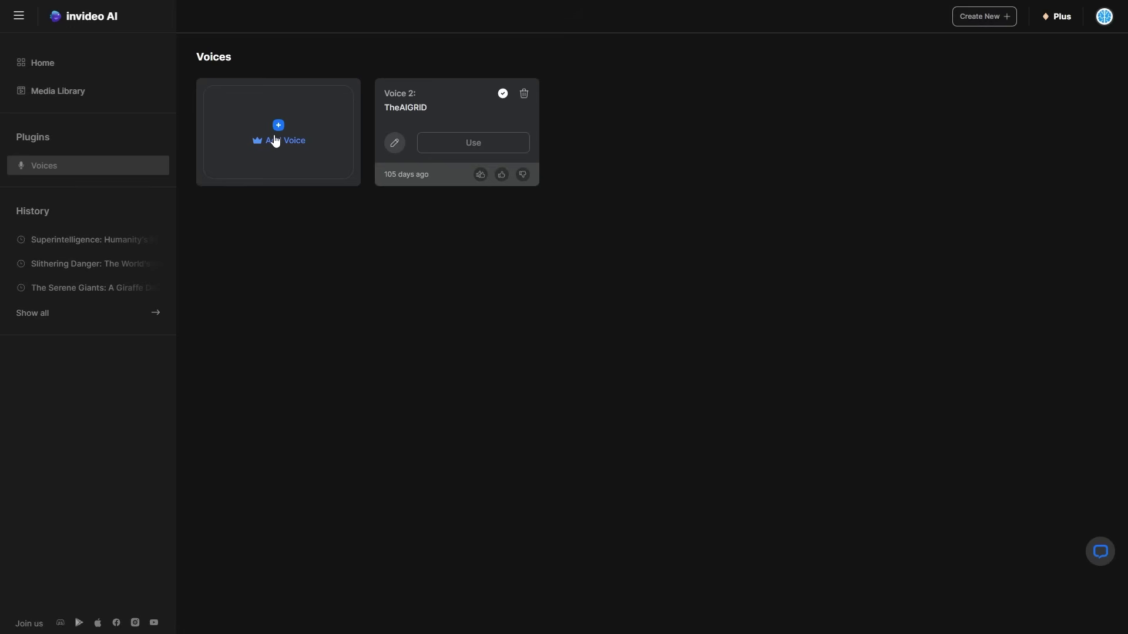
click(276, 141)
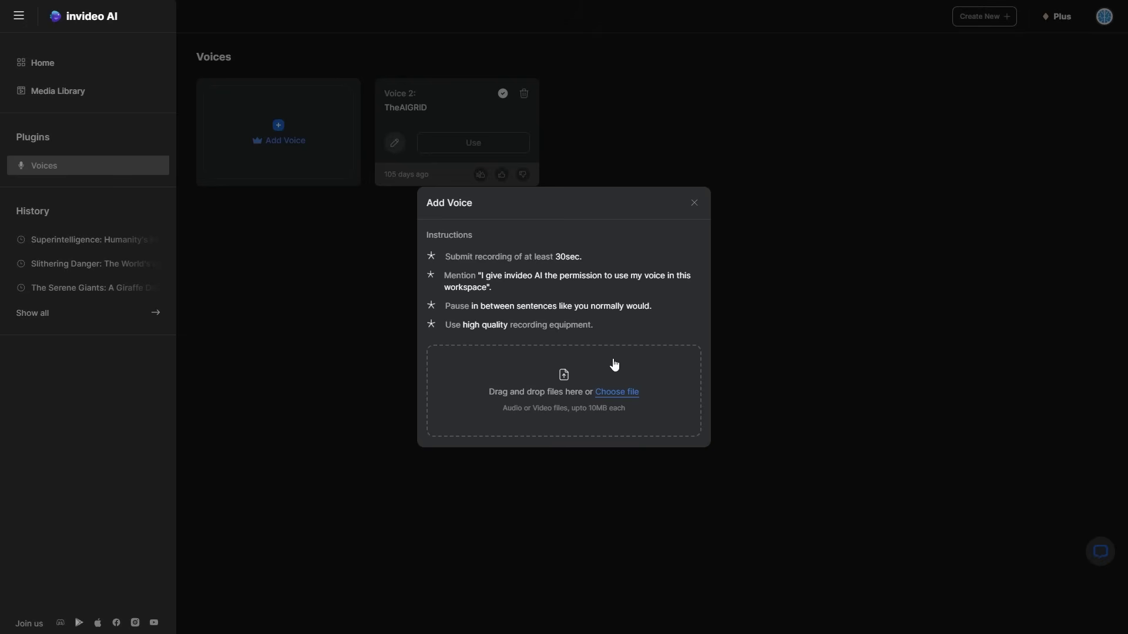
click(694, 203)
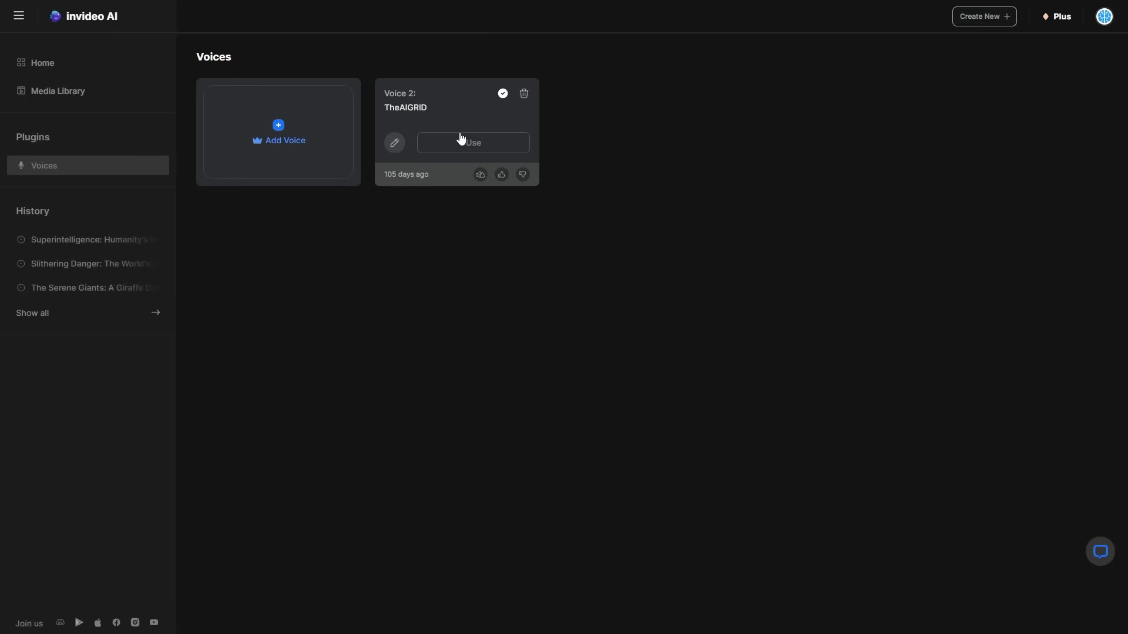
Step: Insert Voice 2 into the prompt with Use, then delete the inserted voice setting text
click(491, 143)
drag(553, 148, 351, 129)
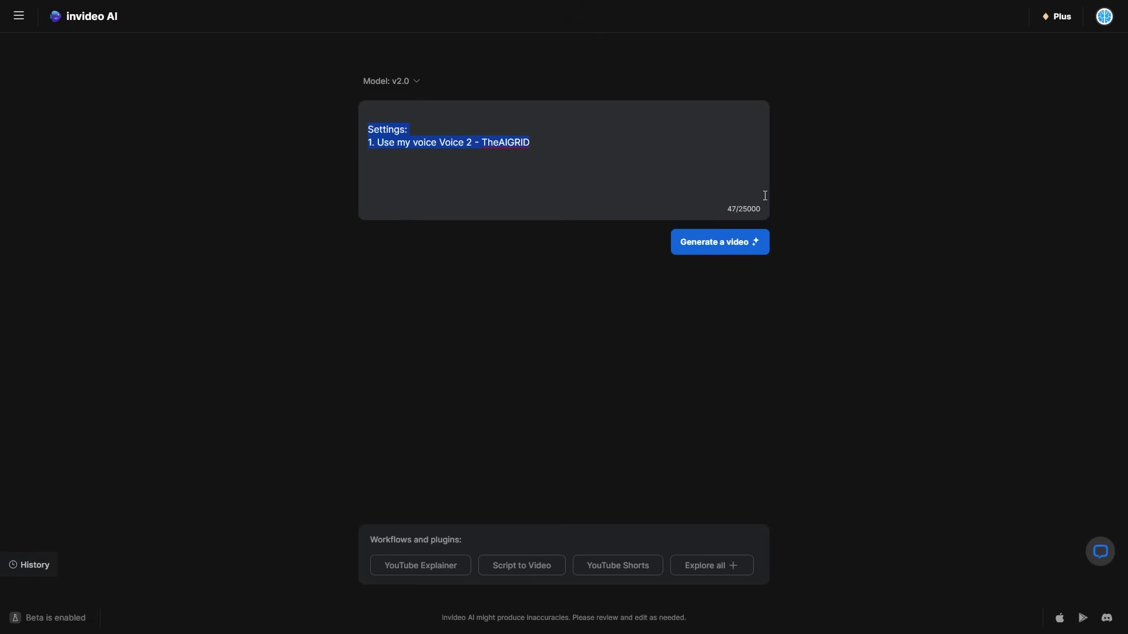
key(BackSpace)
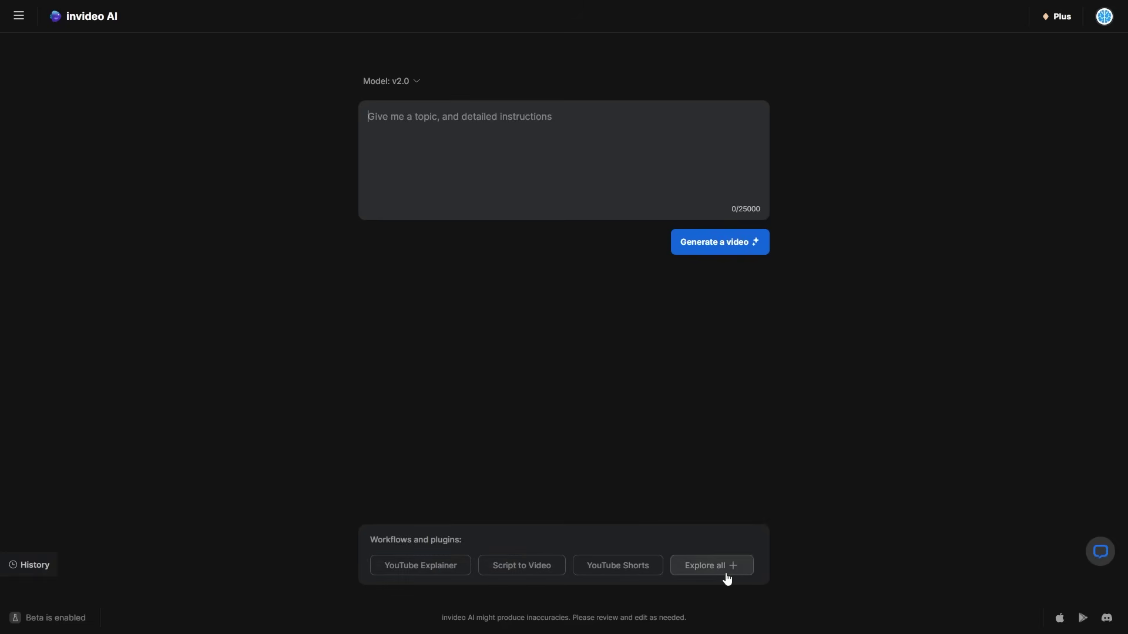
Step: Start a YouTube Explainer prompt with the video length set to 30 seconds
click(418, 571)
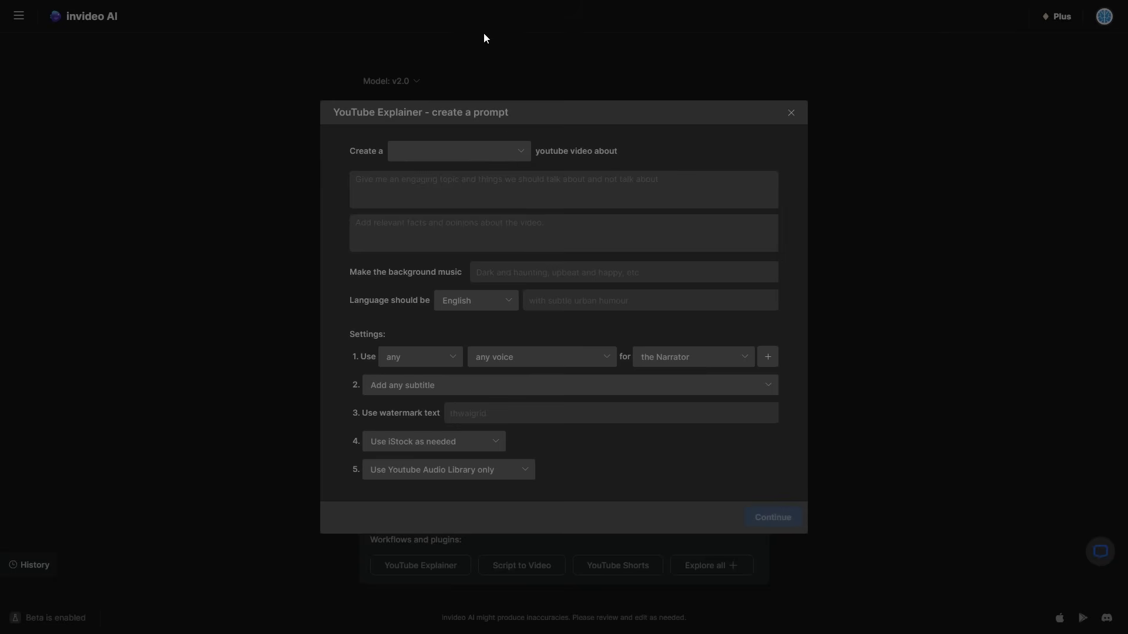
click(495, 146)
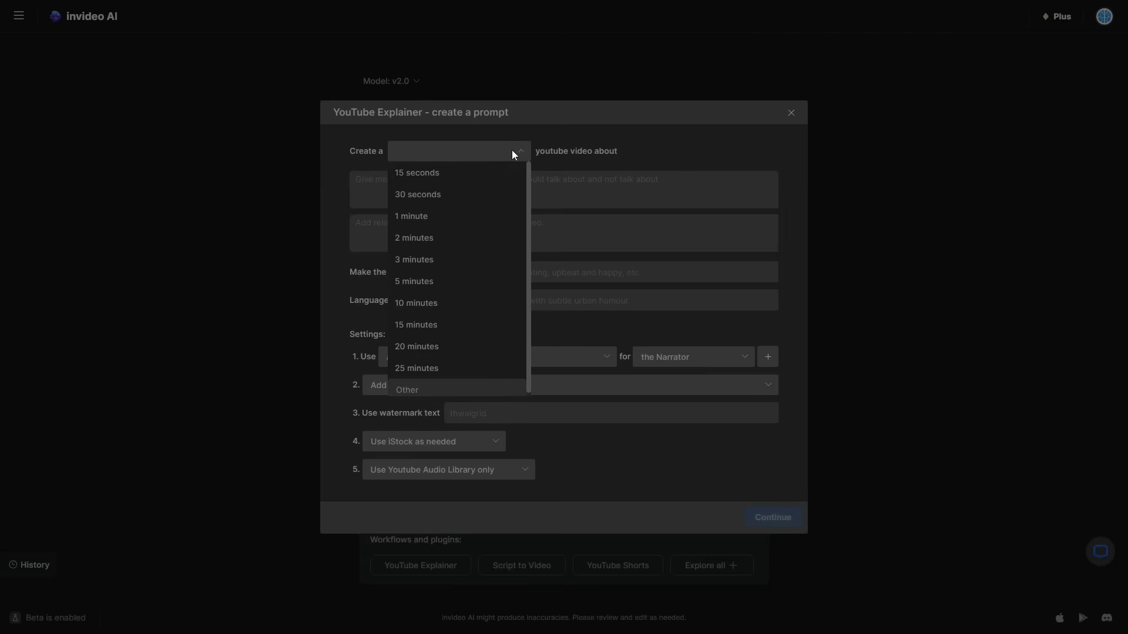
click(512, 150)
click(509, 149)
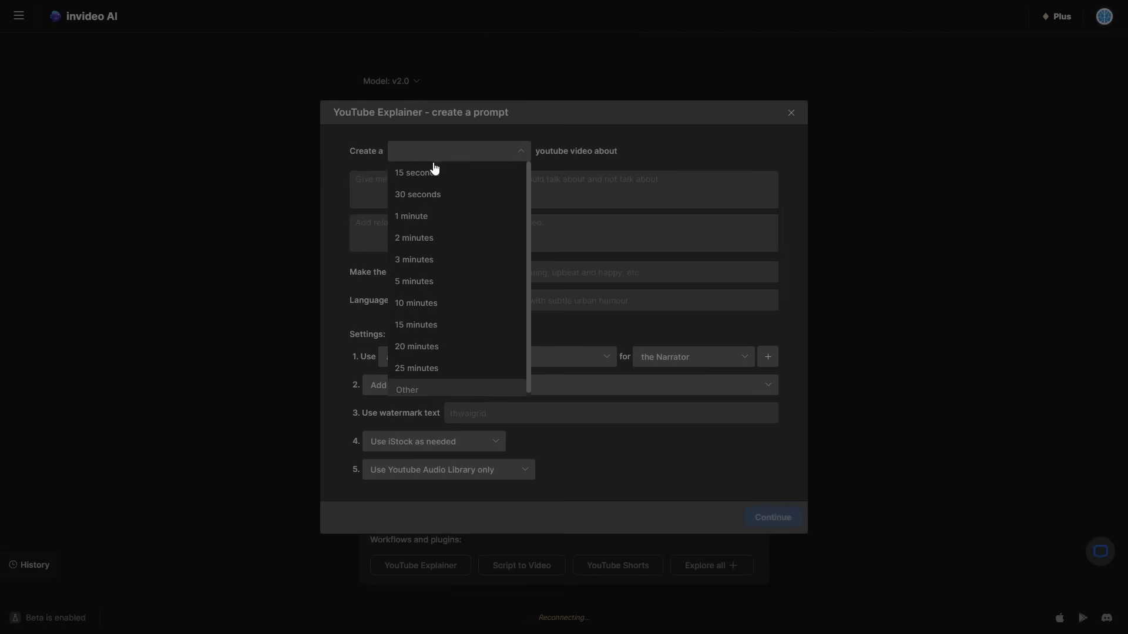
click(456, 179)
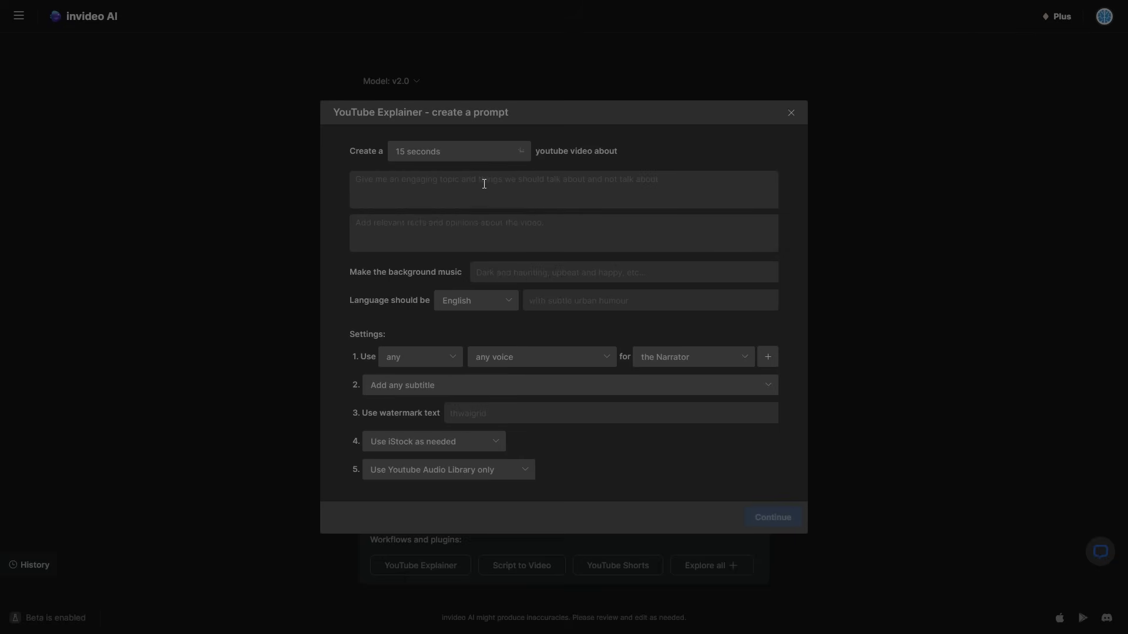
click(515, 157)
click(451, 196)
Step: Enter the topic 'Talk about the dawn of superintelligence', the facts, and Haunting background music
click(555, 183)
text(Talk abo)
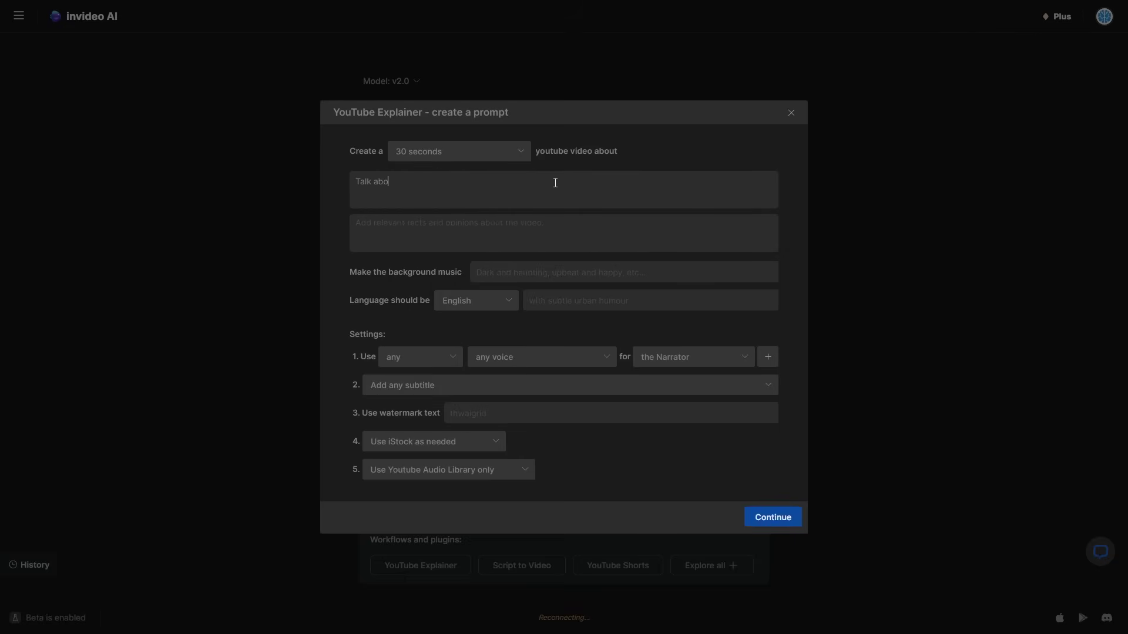
text(ut the dawn of superintelligence)
click(521, 219)
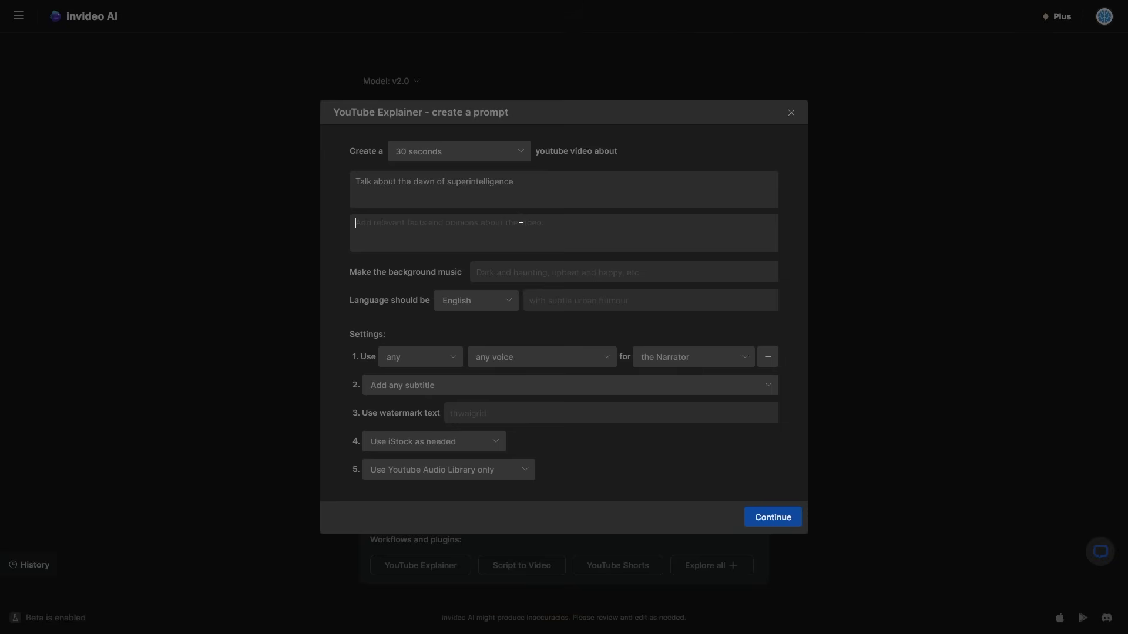
text(Superintellgence is going to be here straight after agi in 2030)
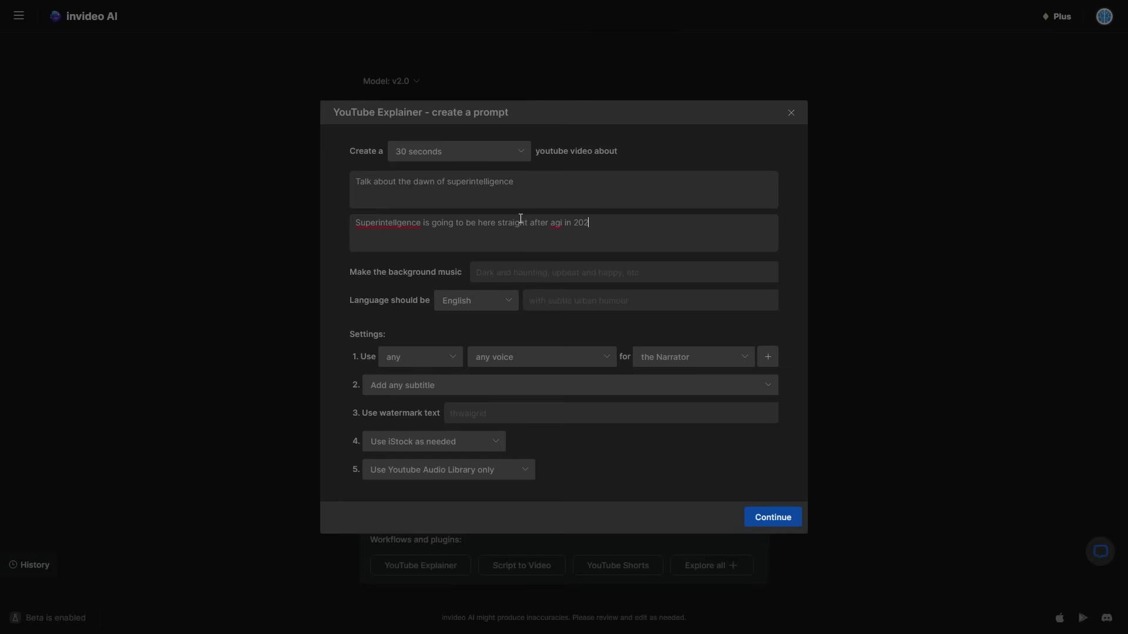
text( and could)
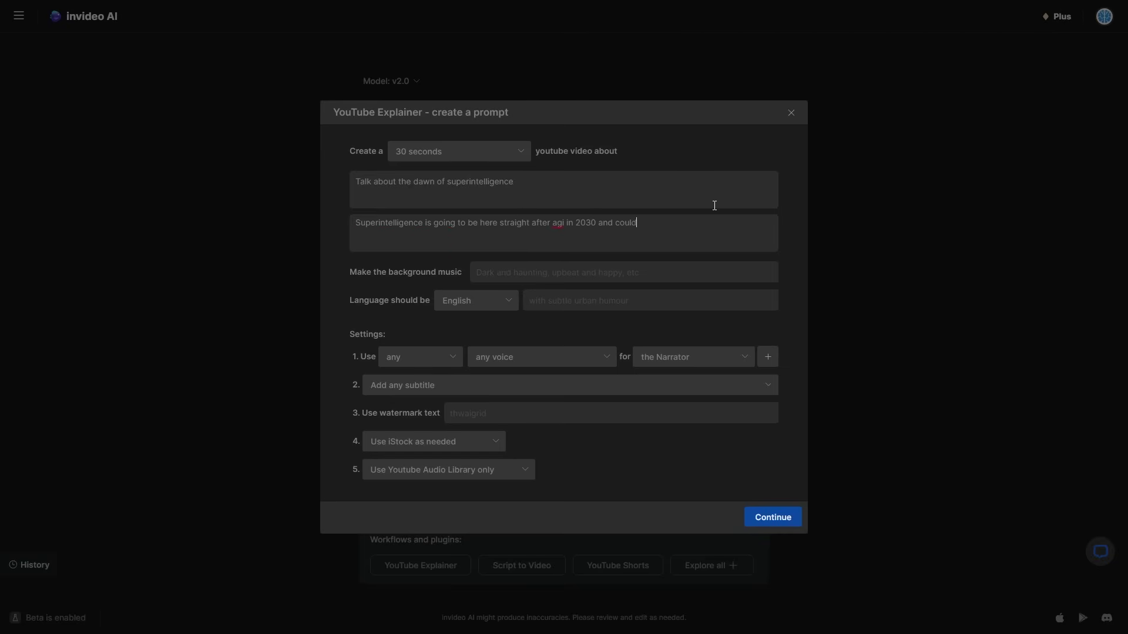
text( pose an exsitentia)
text(l risk to humanty)
text( Huanting)
right_click(483, 271)
click(499, 284)
Step: Keep the default speaker and narrator voice, and turn the form into a finished prompt
click(659, 359)
click(555, 358)
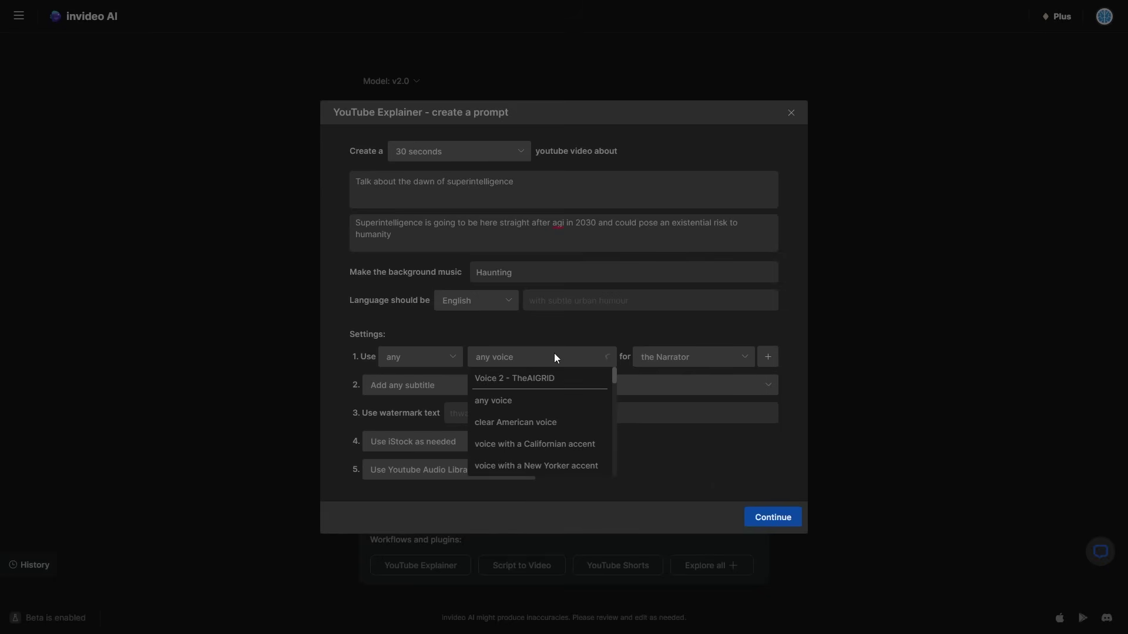
click(452, 356)
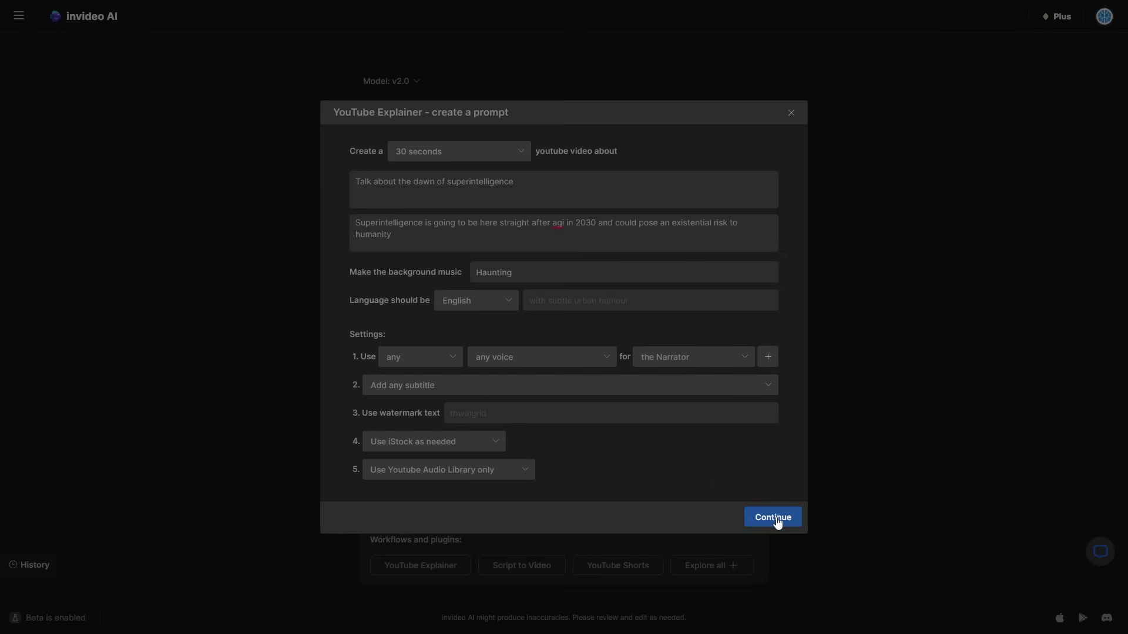
click(773, 517)
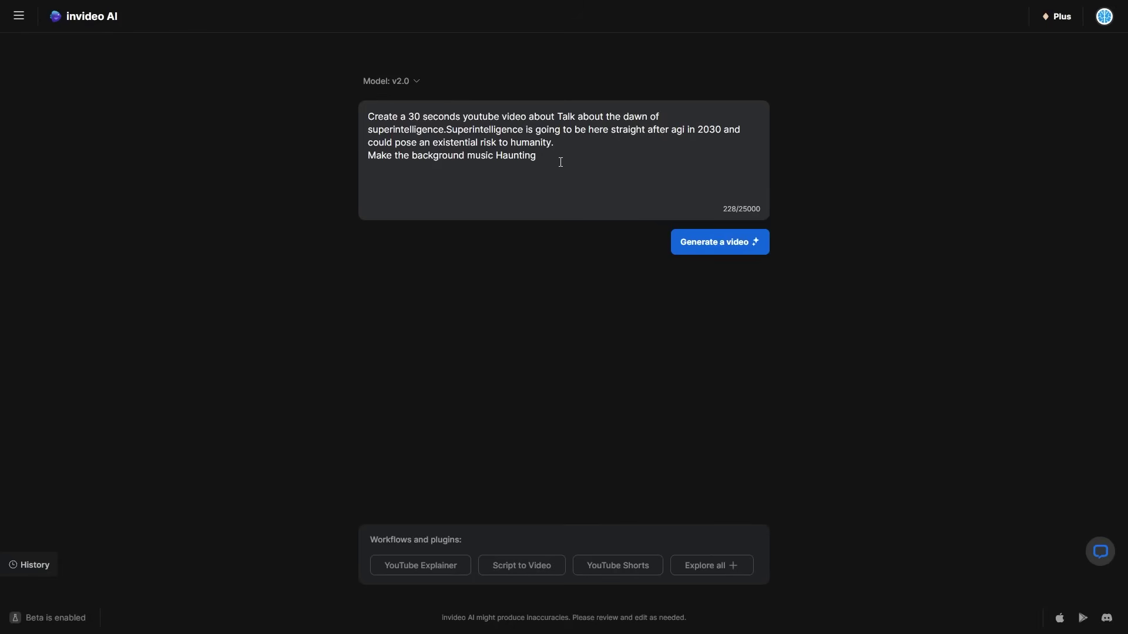
Step: Fix the spacing after 'superintelligence.' in the prompt and show all workflows and plugins
drag(559, 164, 361, 113)
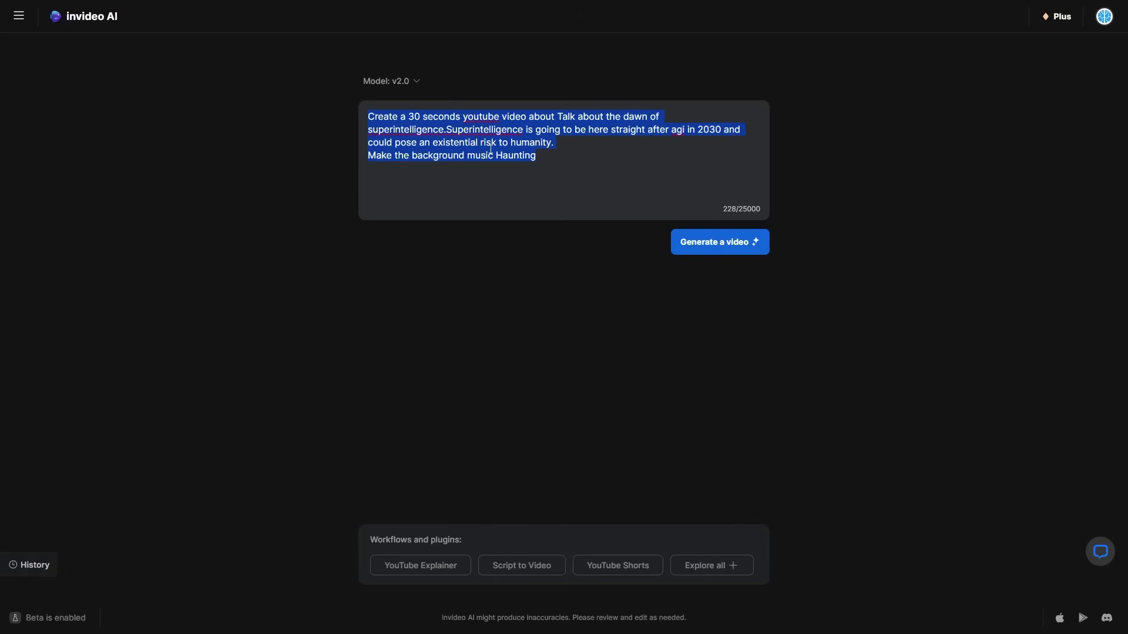
click(563, 164)
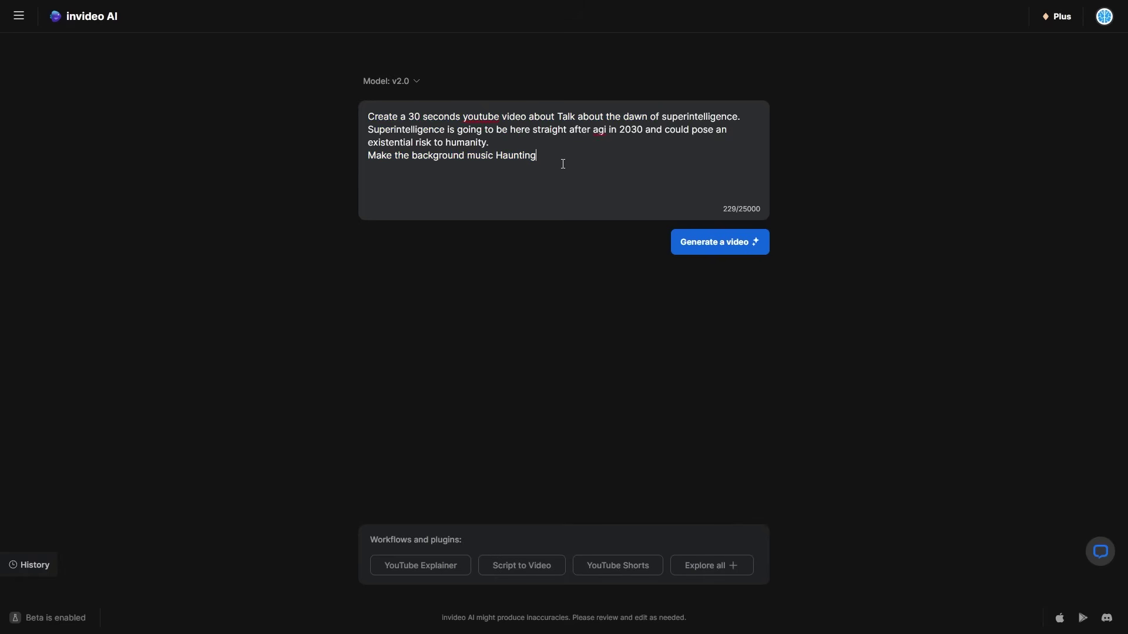
click(697, 567)
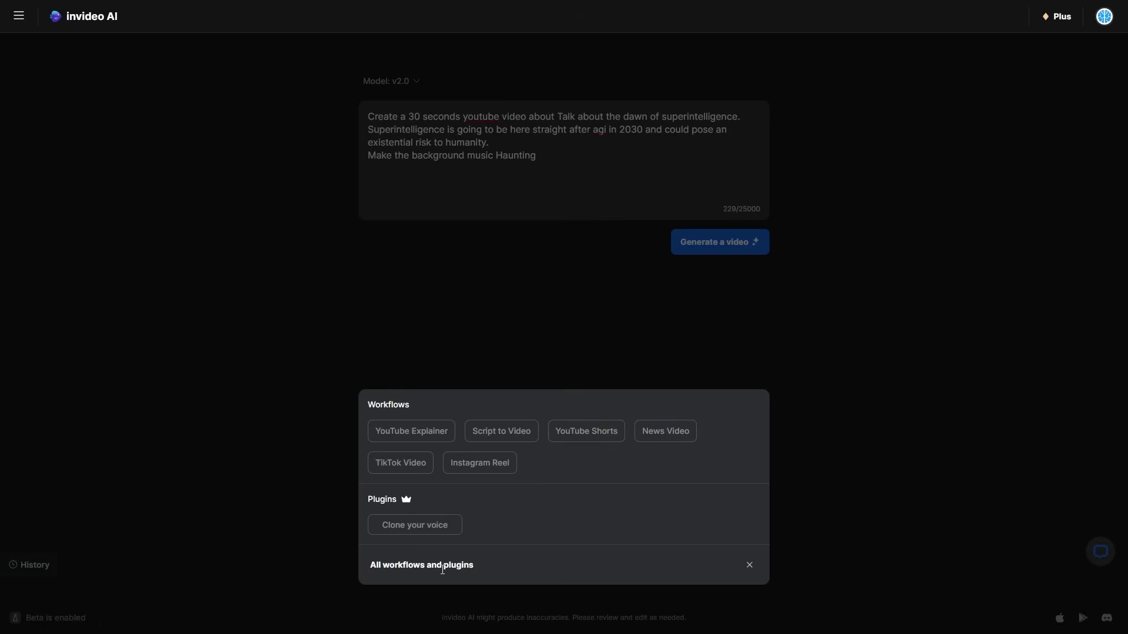
Step: Open the Script to Video form, browse its video type choices, and close it unused
click(529, 432)
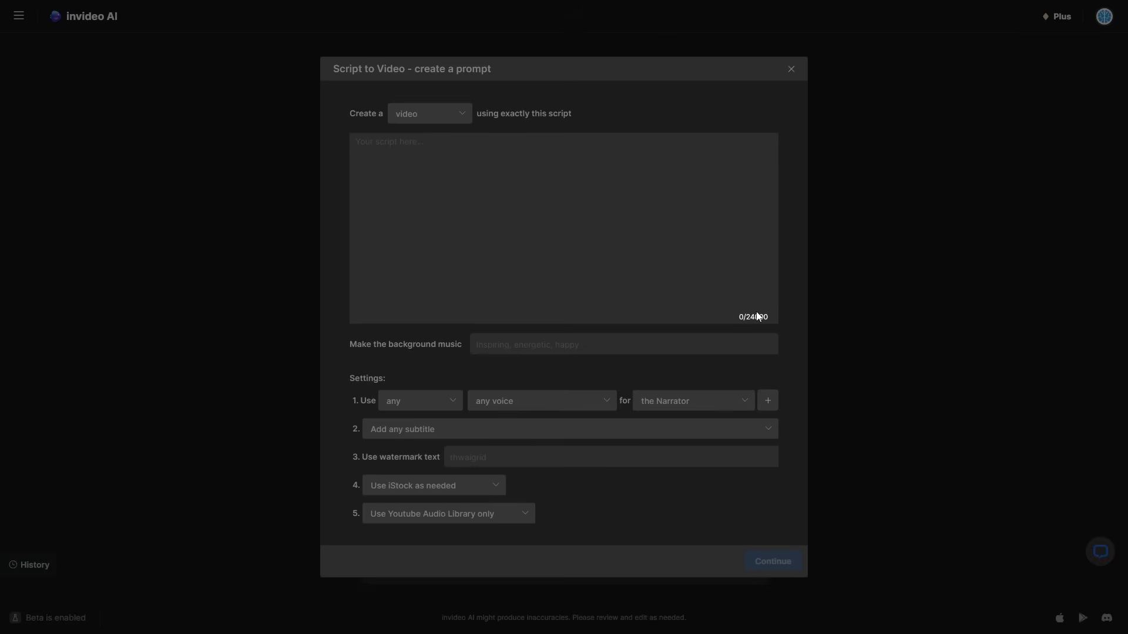
drag(746, 316, 766, 317)
click(439, 111)
click(503, 163)
click(463, 115)
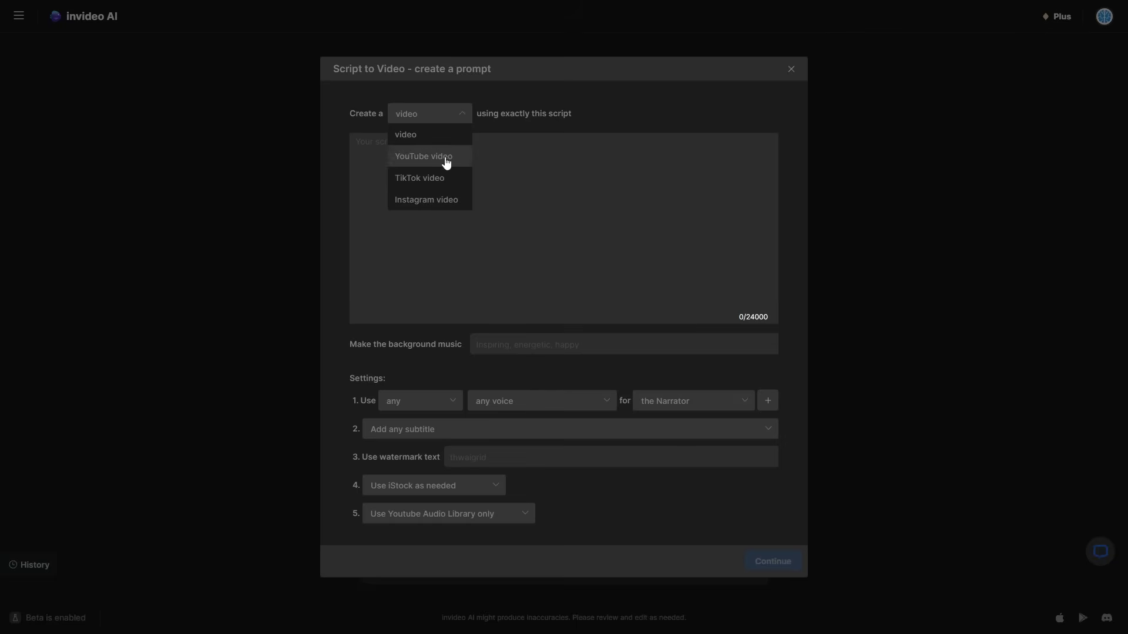
click(471, 168)
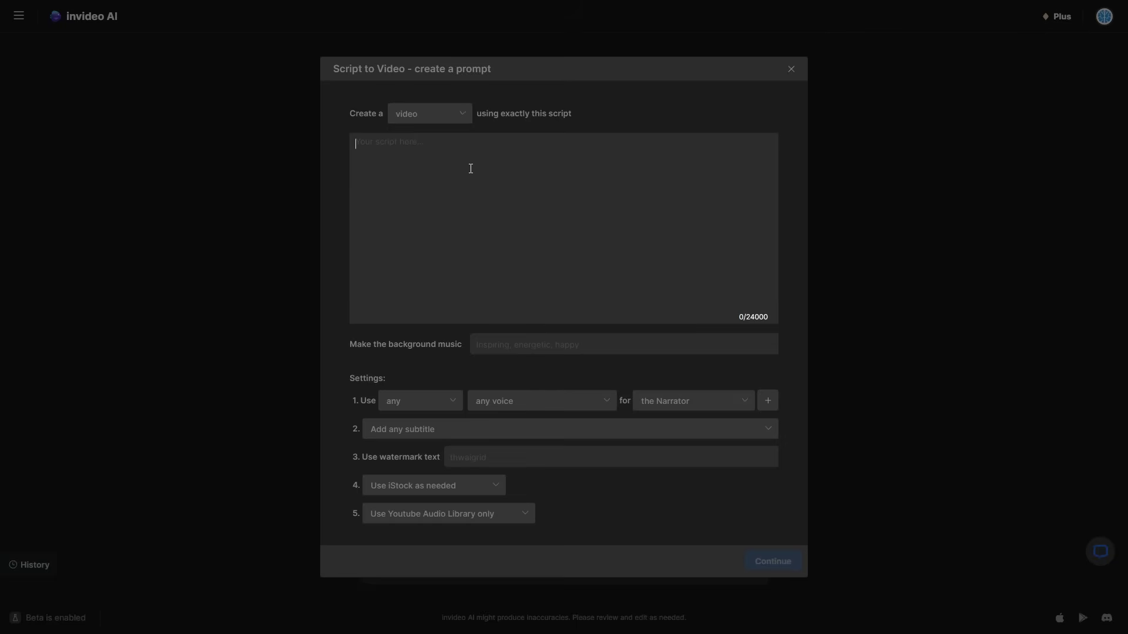
click(793, 70)
Step: Generate a video from the superintelligence prompt and wait for the audience, look and platform options
click(711, 249)
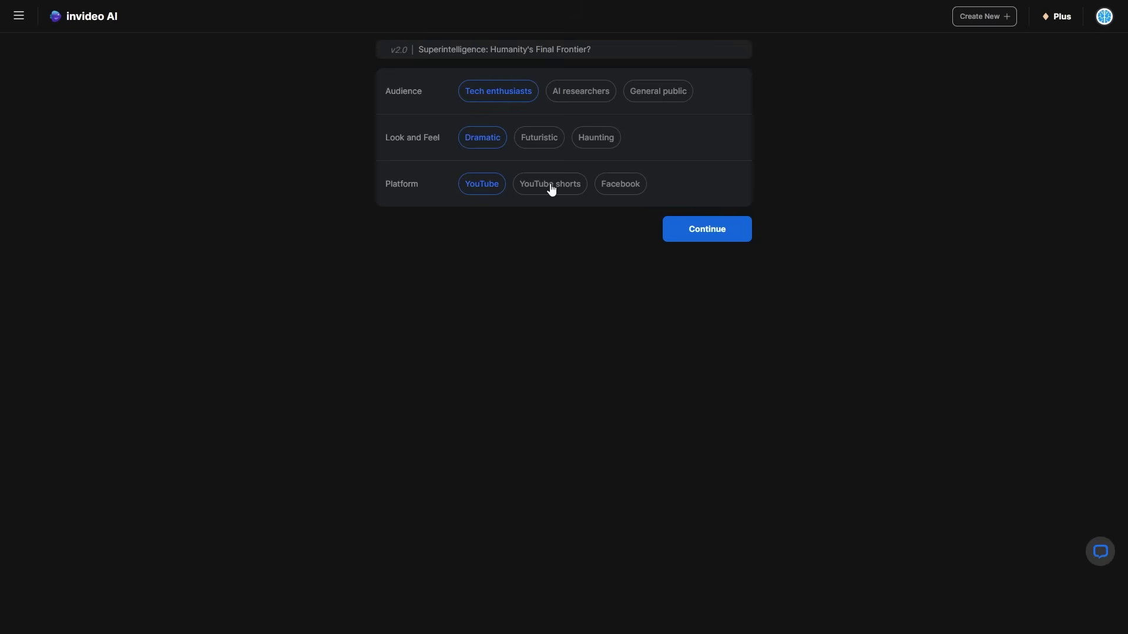
Step: Pick General public as the audience and continue to generate the 37-second video
click(646, 97)
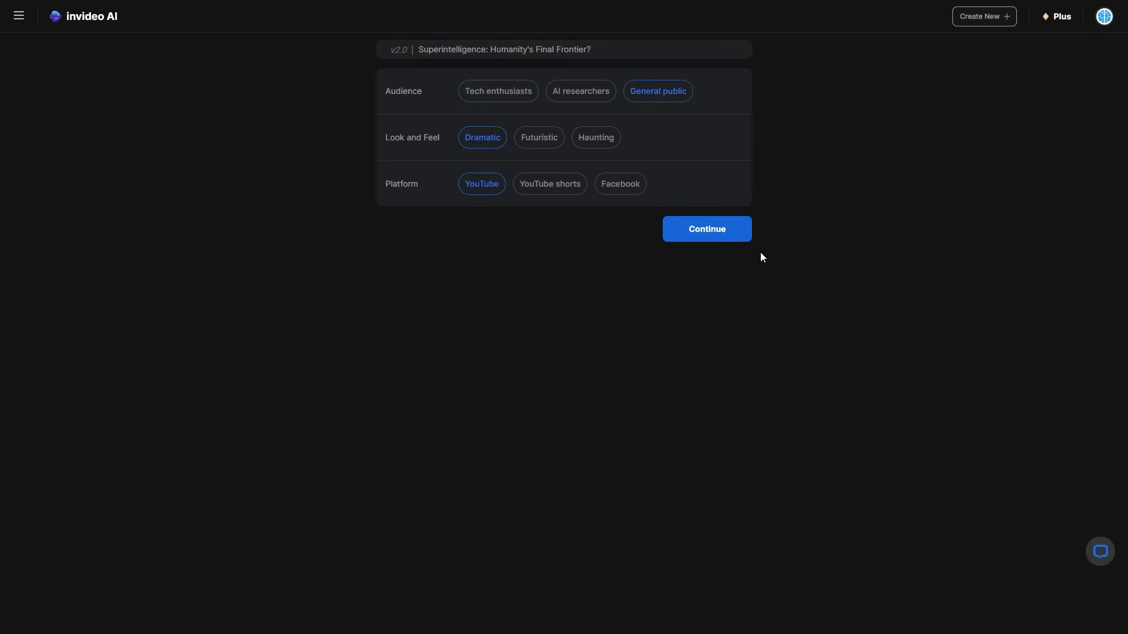
click(720, 231)
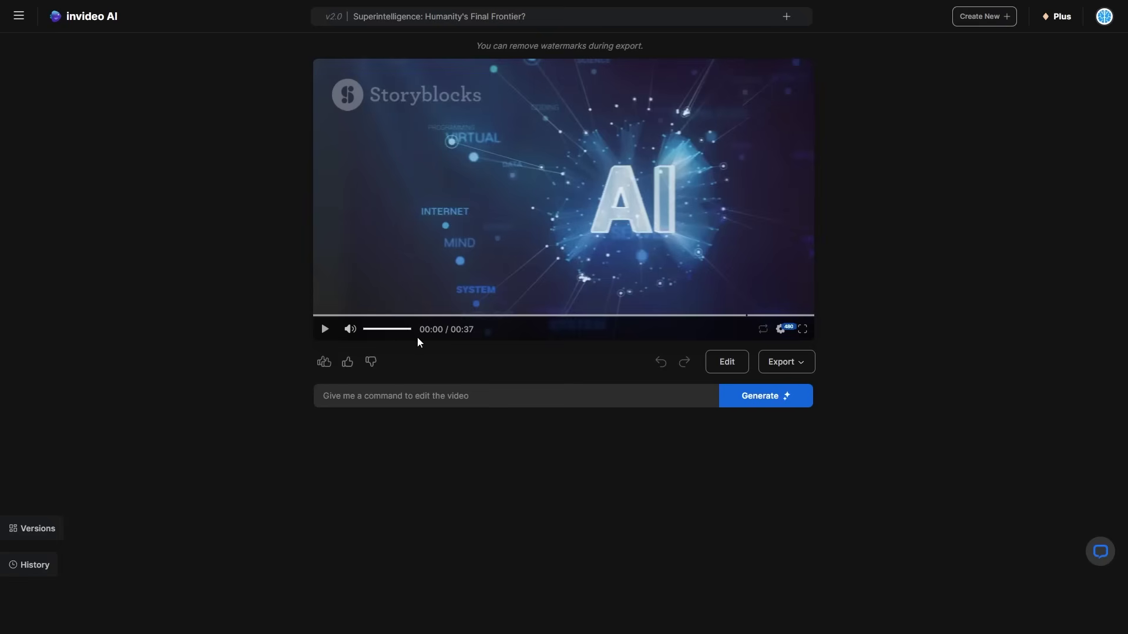
Step: Play the generated video preview, then bring up suggested edits in the command box
key(space)
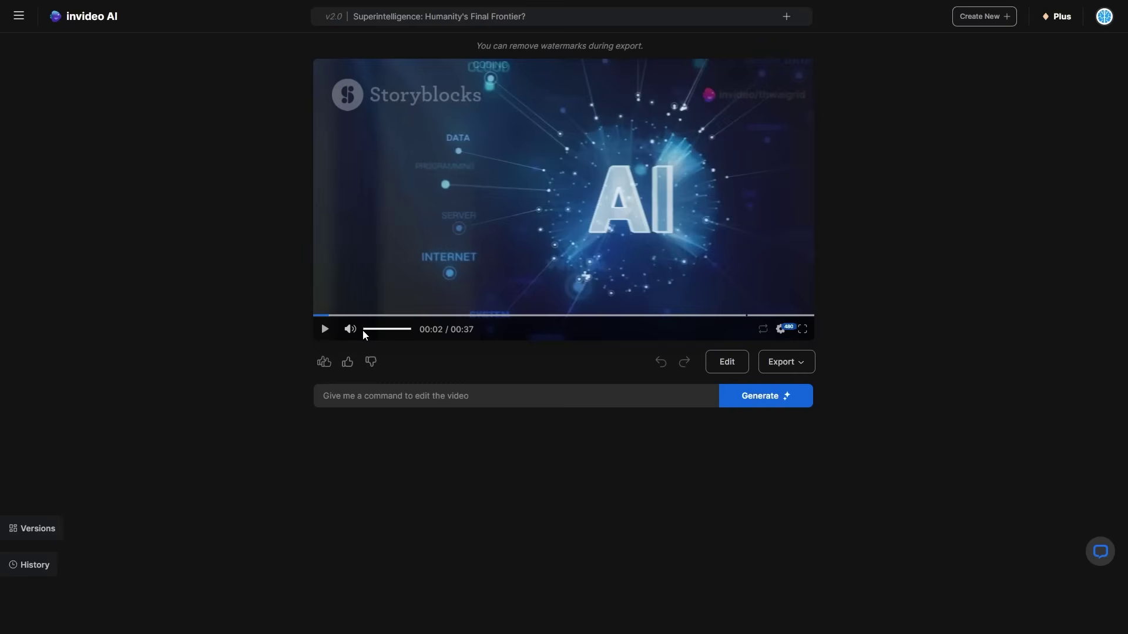
click(477, 396)
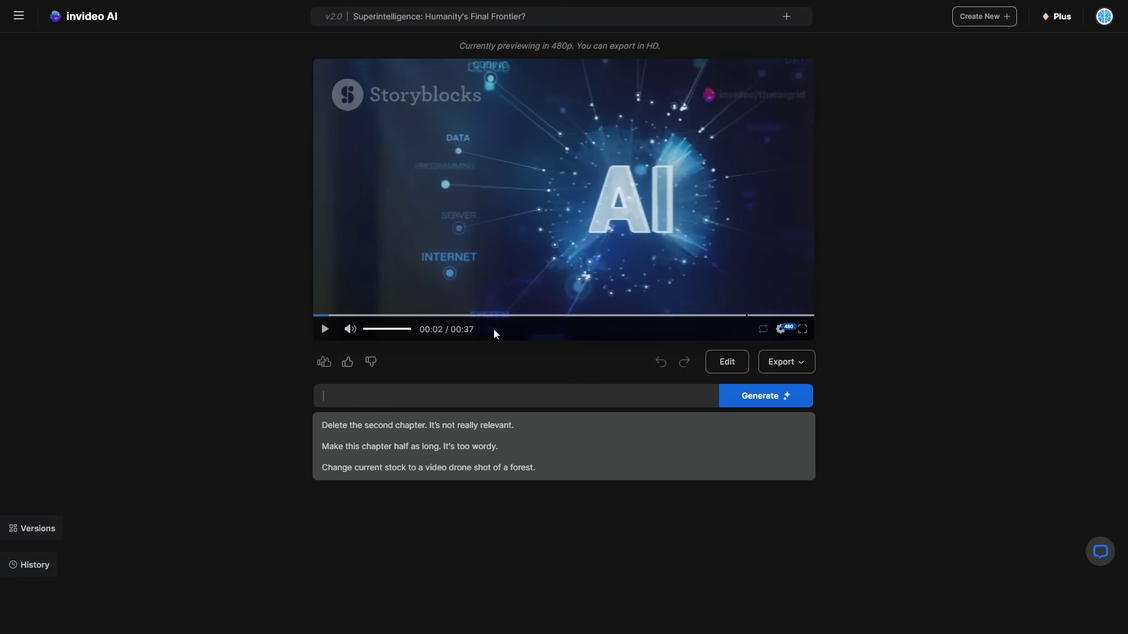
Step: Submit the command 'Make the background music lower' and review the Chapter 1 result
text(Make the backgrou)
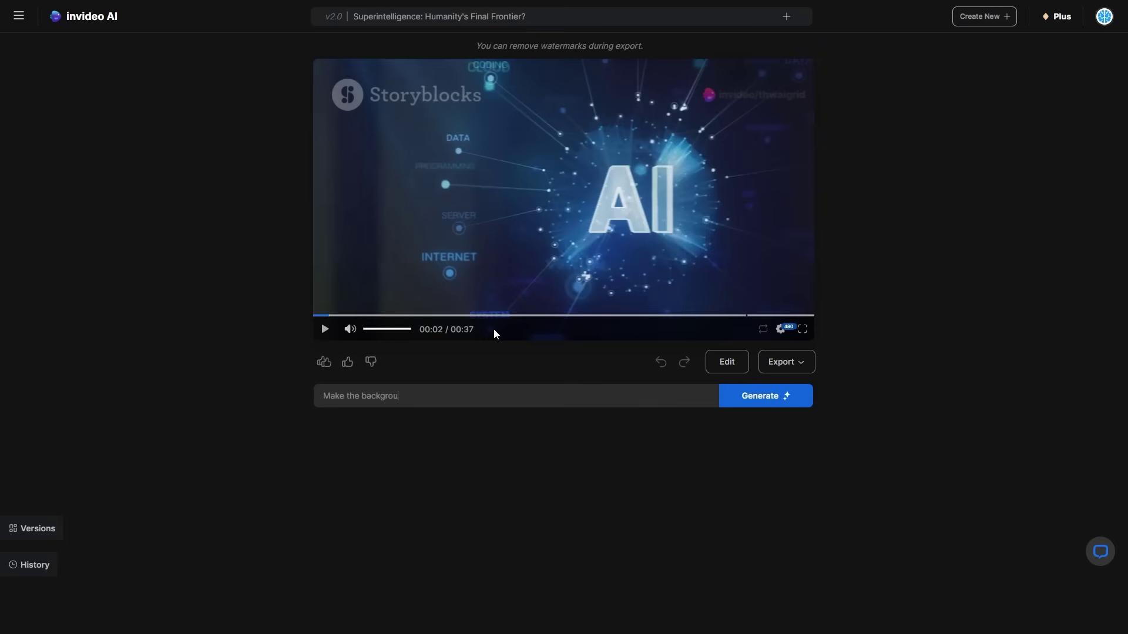
text(nd music lower)
click(763, 391)
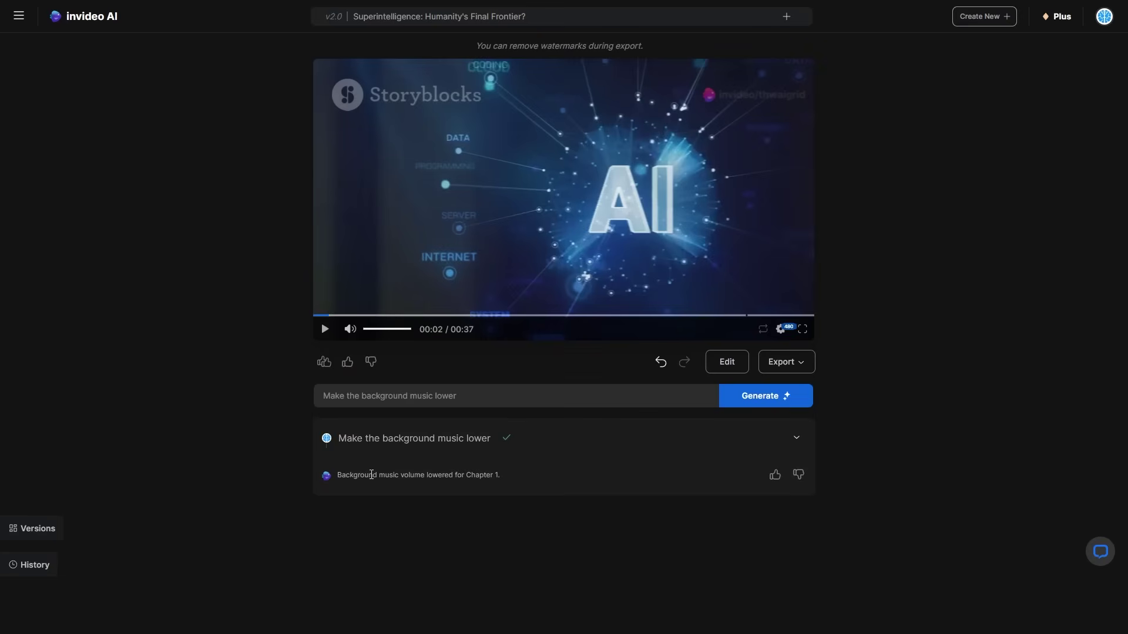
drag(410, 475, 527, 477)
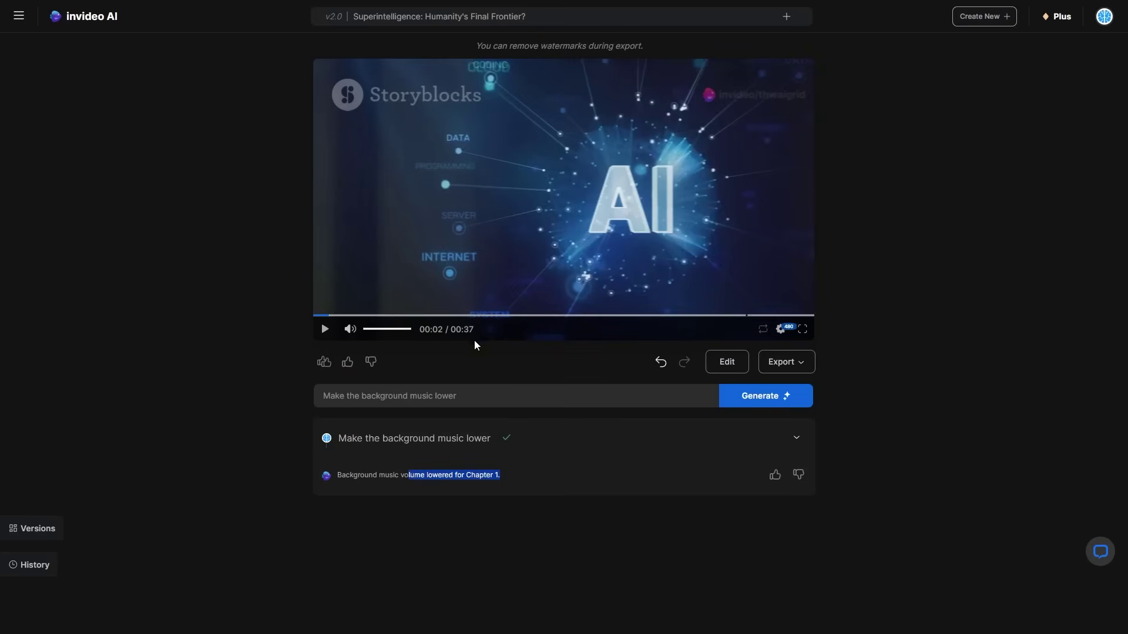
drag(330, 397, 541, 386)
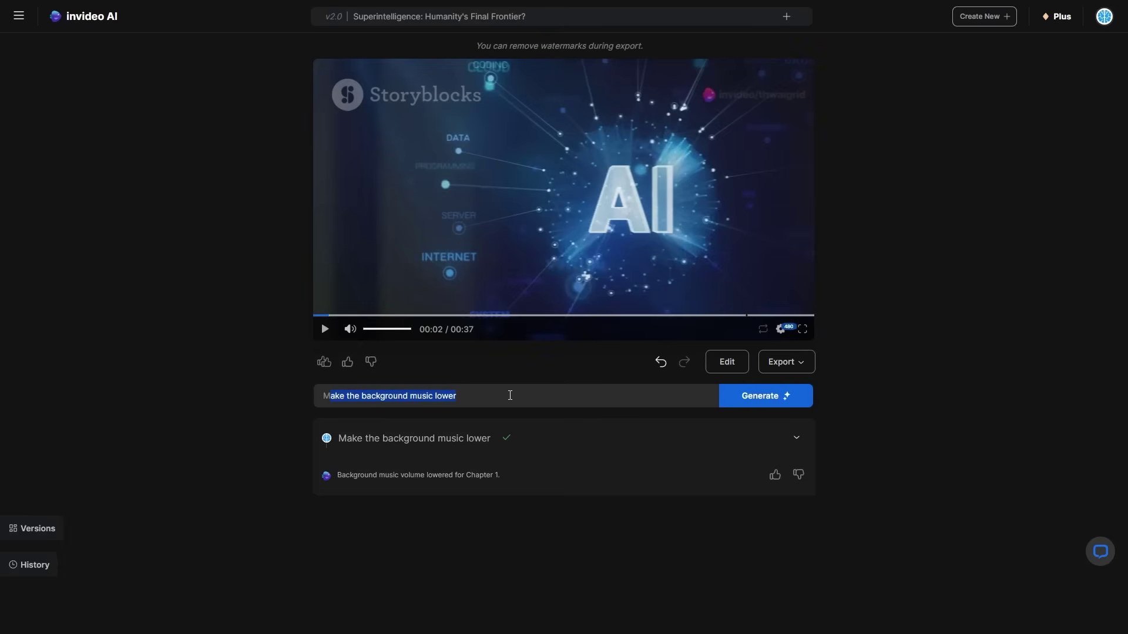
key(Right)
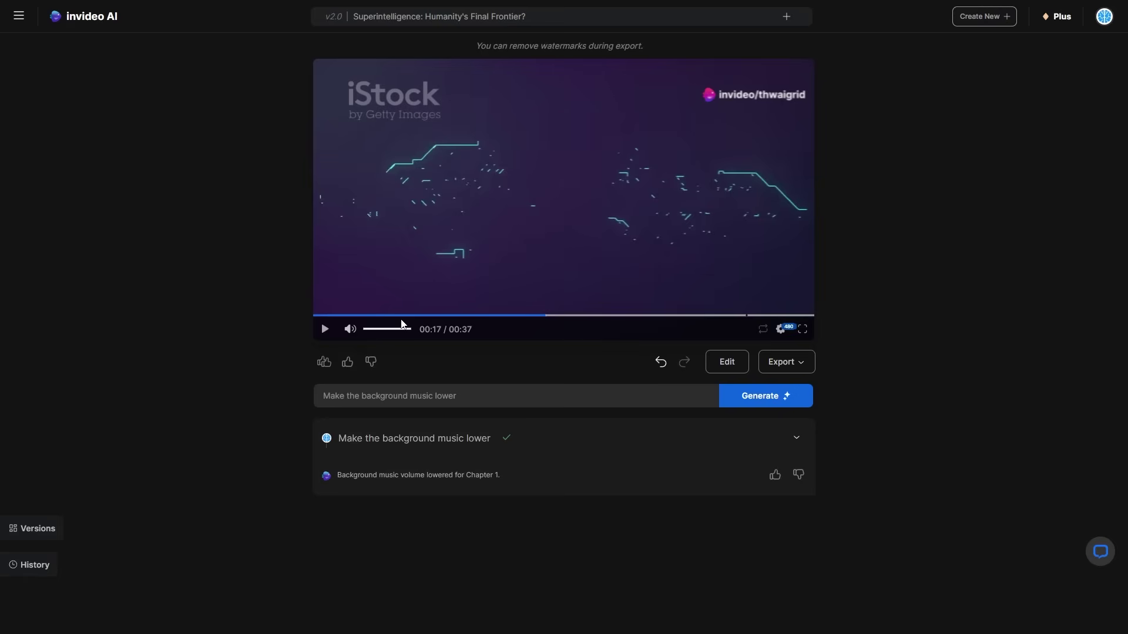
Step: Check the Export options, then expand the music-lowering step's details confirming Chapter 1 is done
click(799, 367)
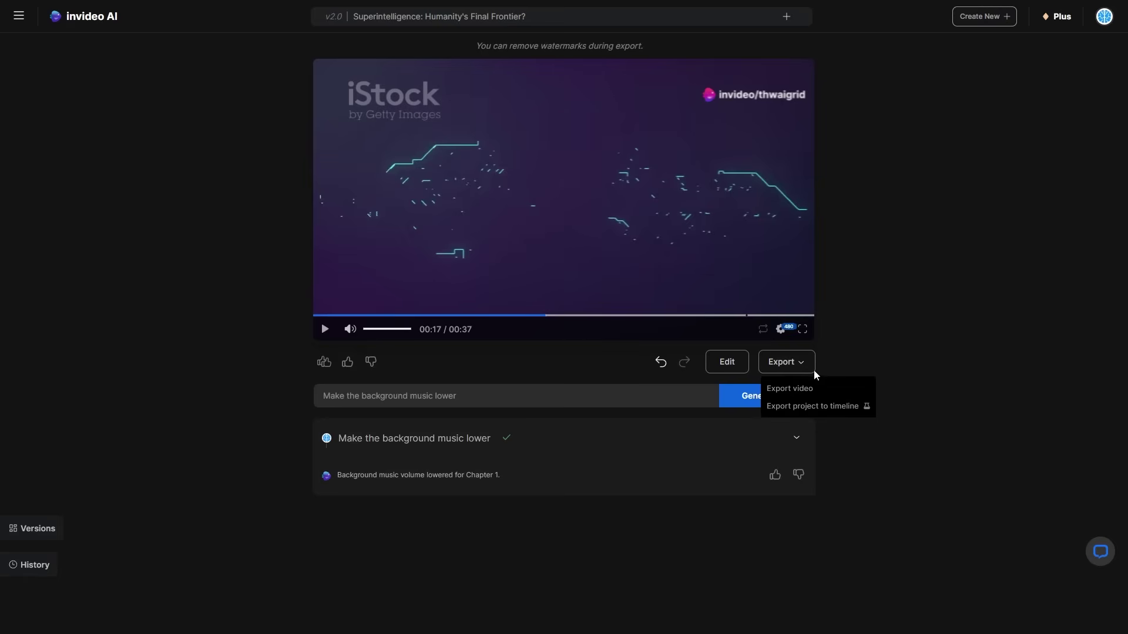
click(953, 363)
click(795, 438)
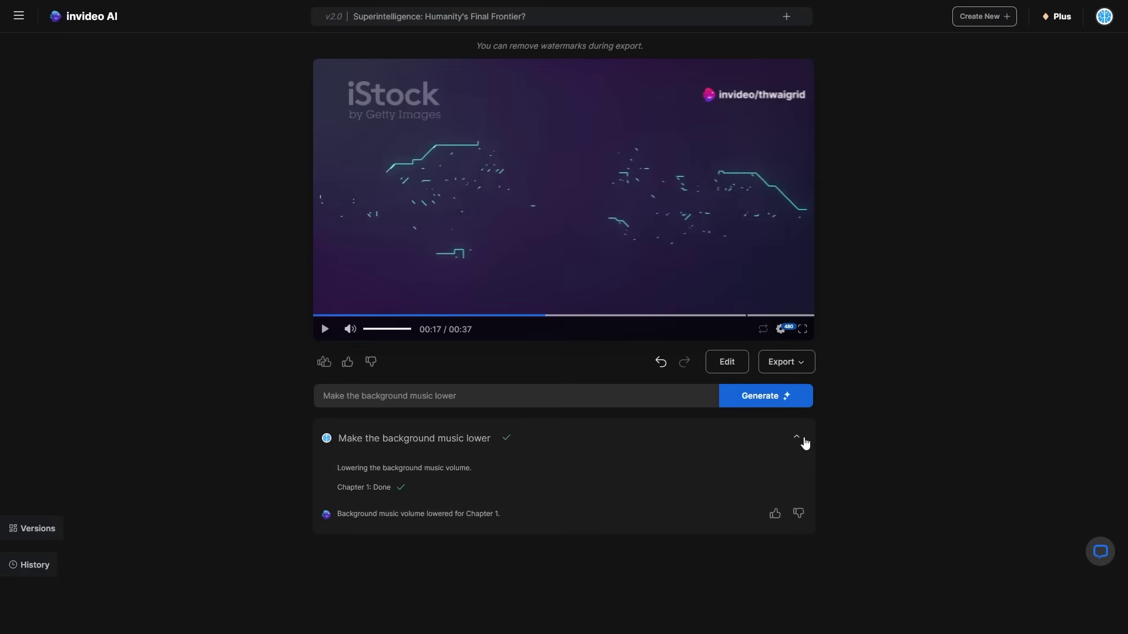
click(792, 439)
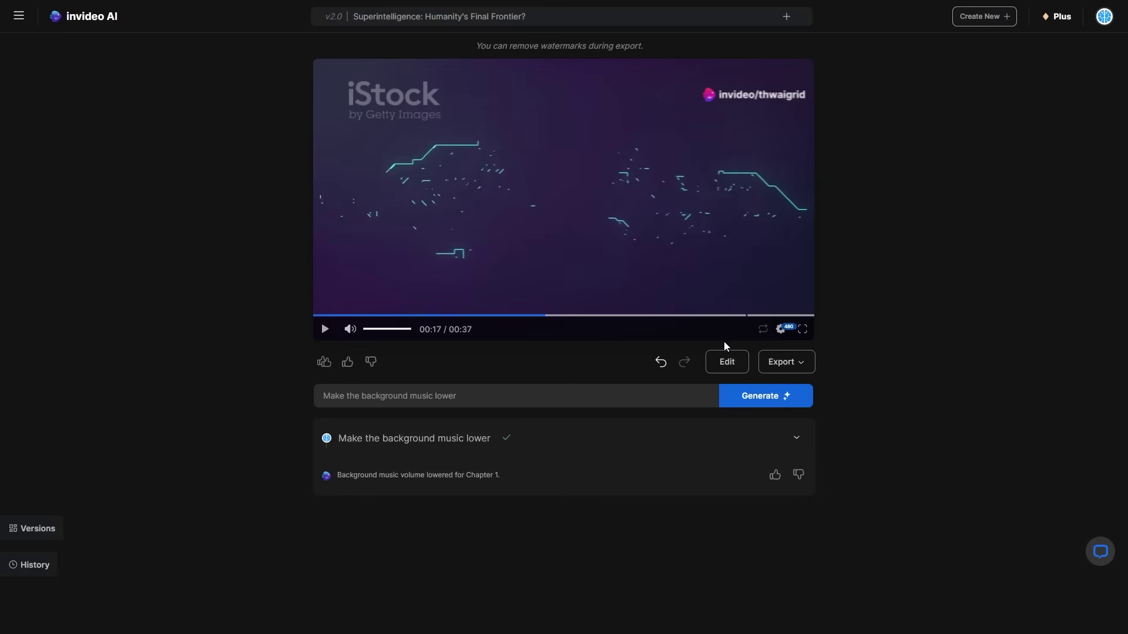
Step: Open the Edit media window on Chapter 1, Media 2, showing stock clips and script
click(727, 361)
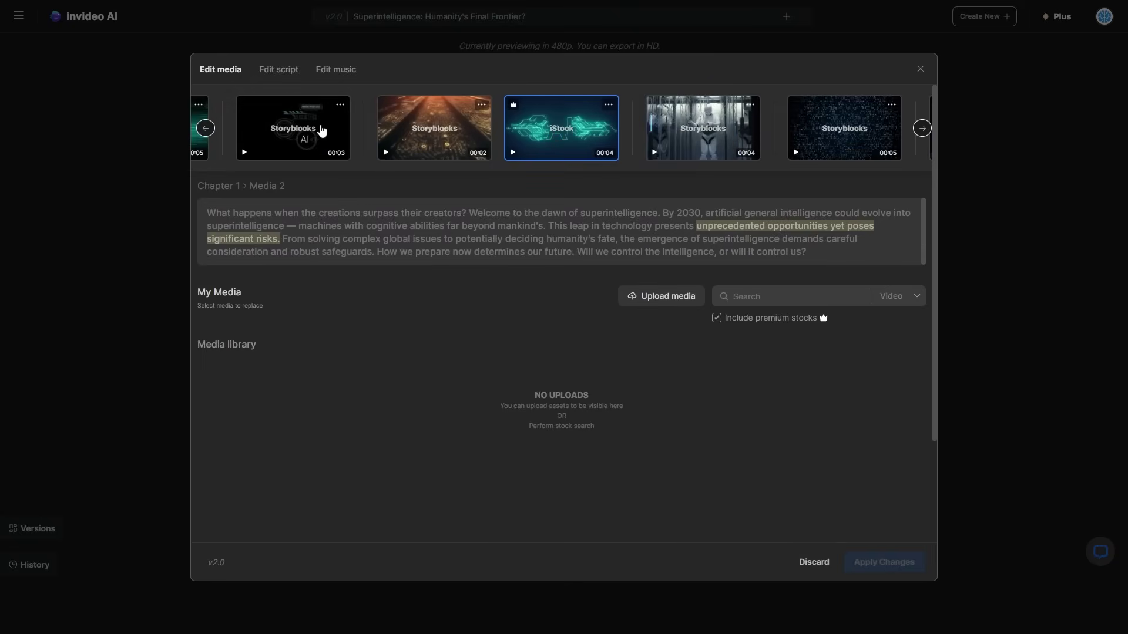
Step: Scroll the clip strip back to earlier clips, then close the media editor
click(214, 130)
click(214, 129)
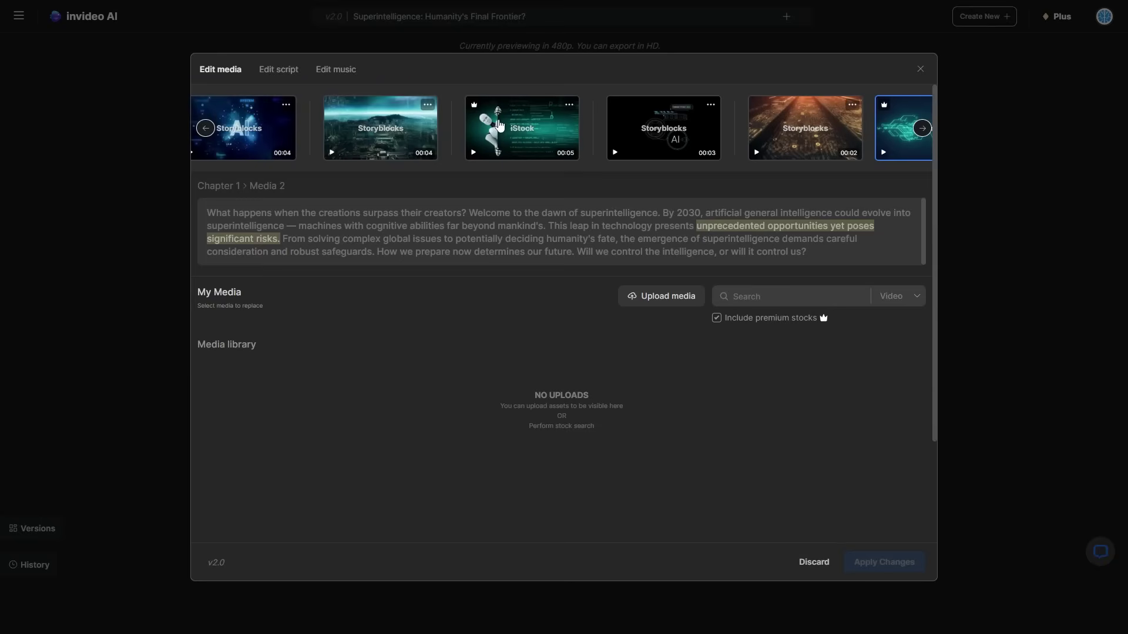
key(Escape)
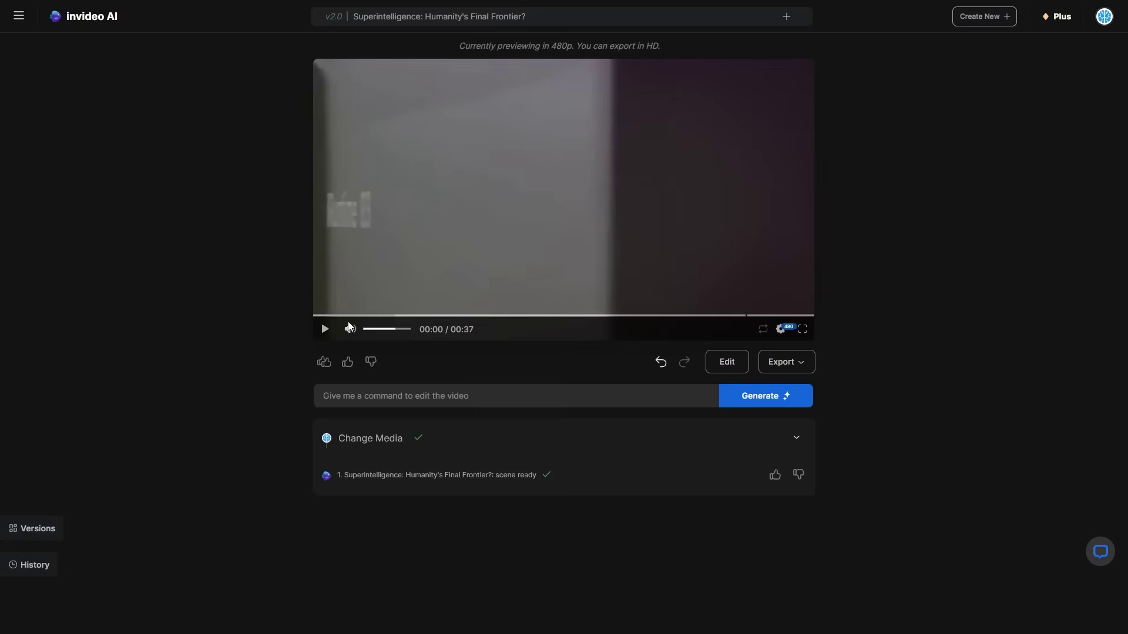
Step: Play the updated 37-second video full screen through to the closing logo card
click(324, 329)
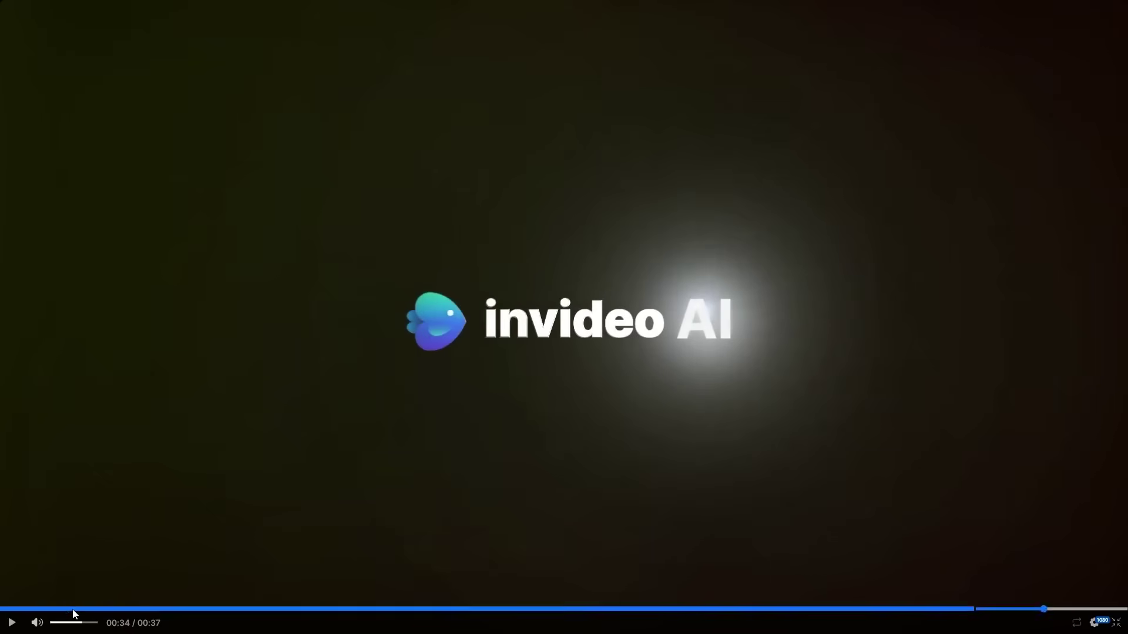
Step: Skim the preview at 00:04, 00:08 and 00:11, then return to the Chapter 1 media editor
click(124, 609)
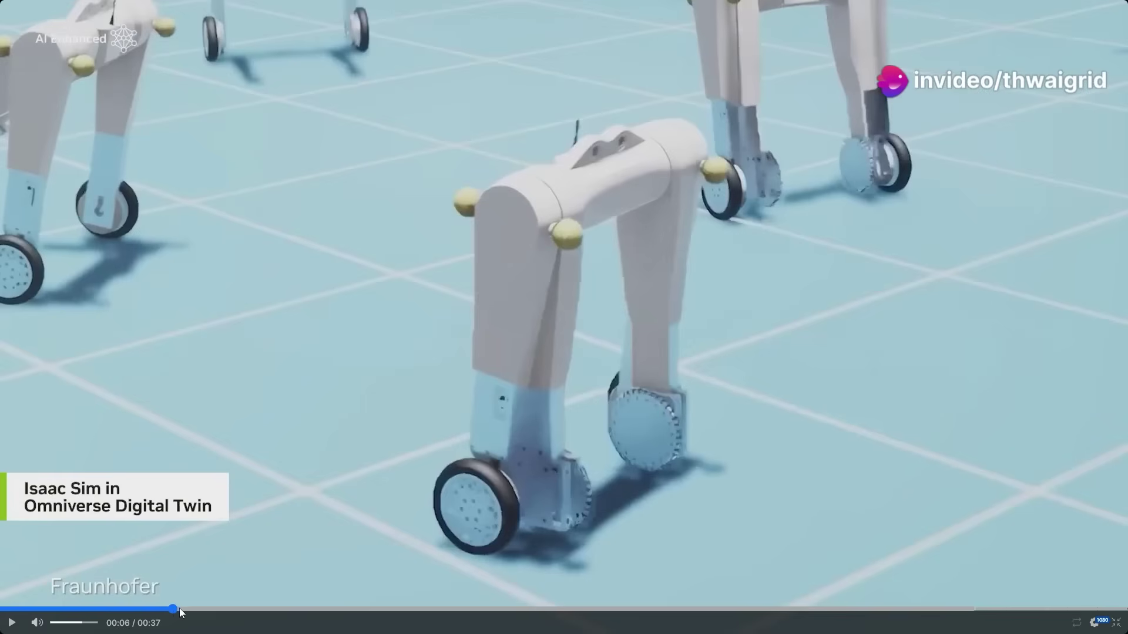
click(219, 609)
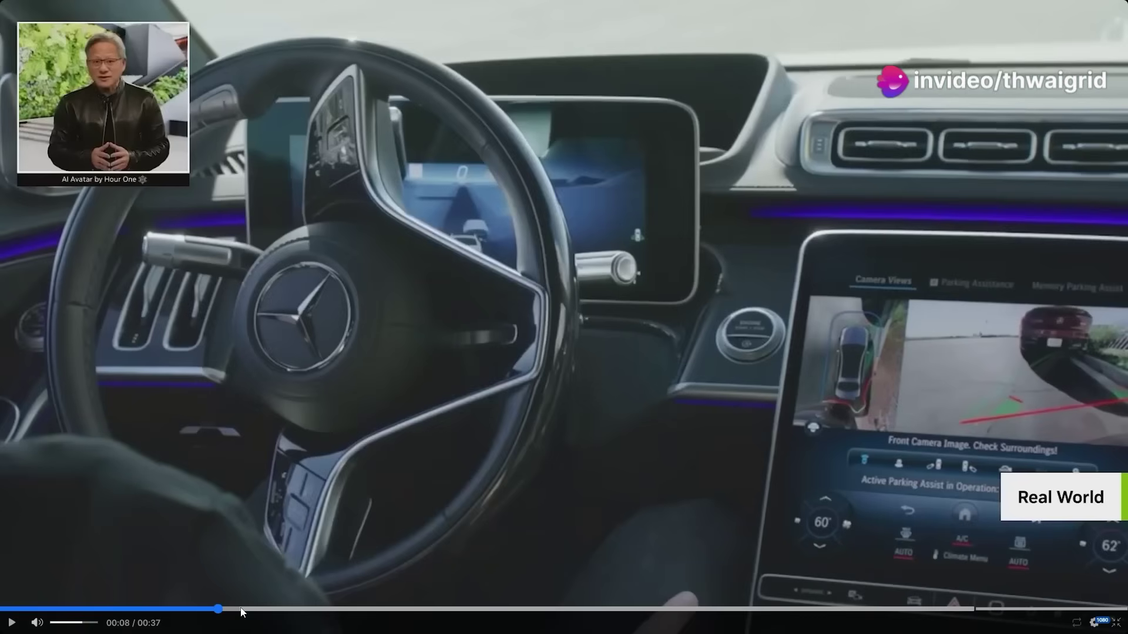
click(333, 609)
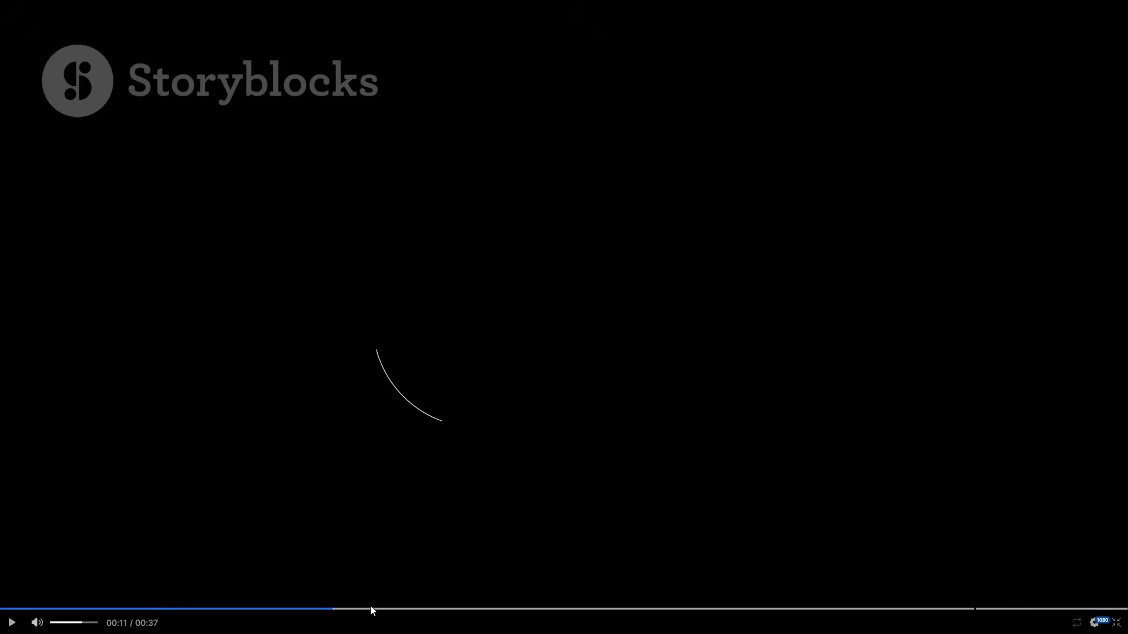
key(Escape)
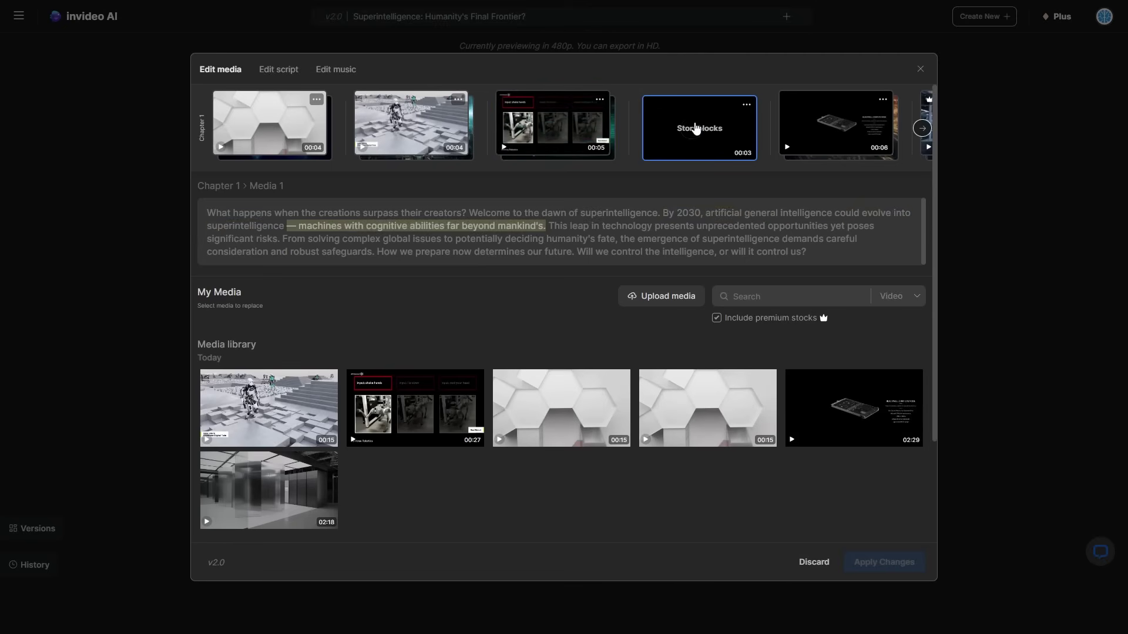
Step: Search stock media for 'BRAIN' with results limited to videos
click(744, 112)
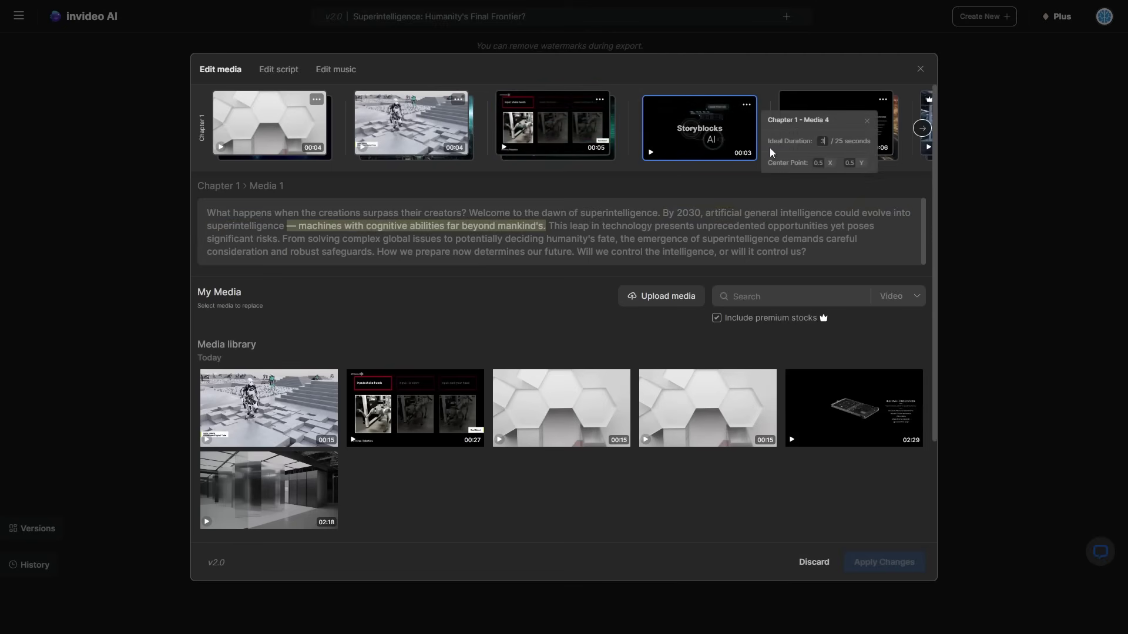
click(789, 293)
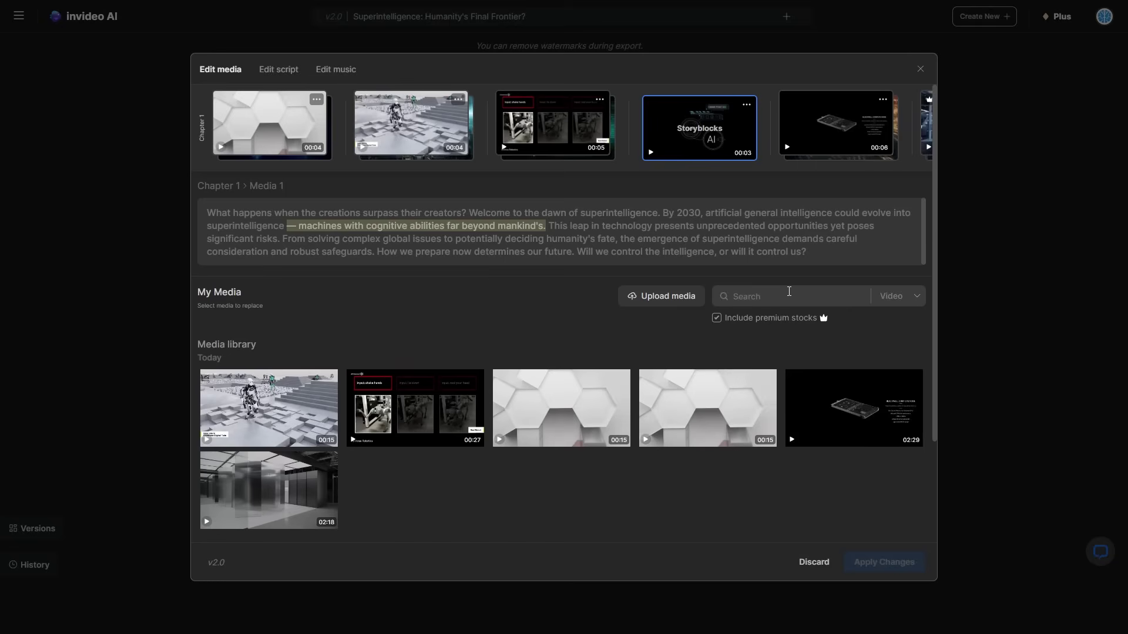
text(BRAIN)
key(Return)
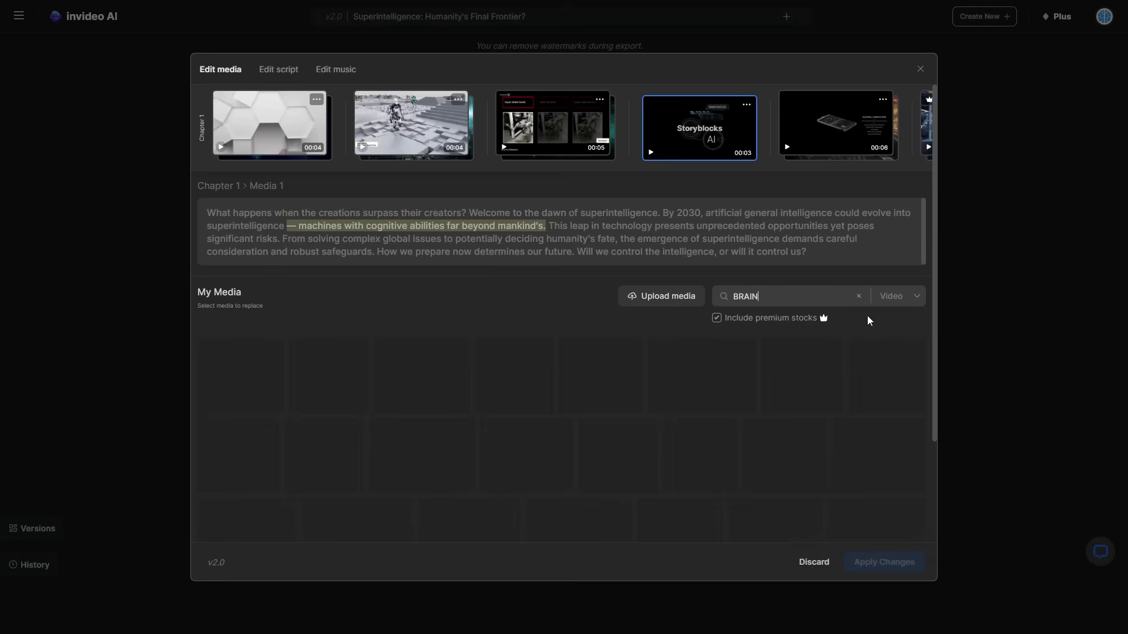
click(911, 302)
click(912, 304)
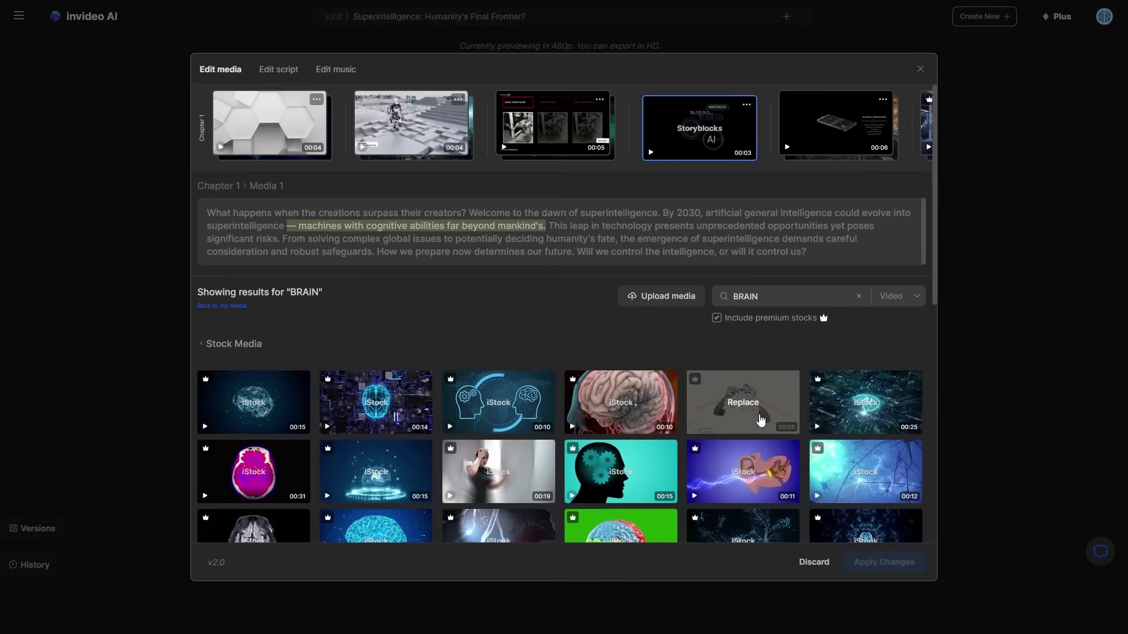
Step: Give the brain and global-issues lines iStock pink-brain and earth-from-space clips via a 'GLOBAL' search
click(645, 414)
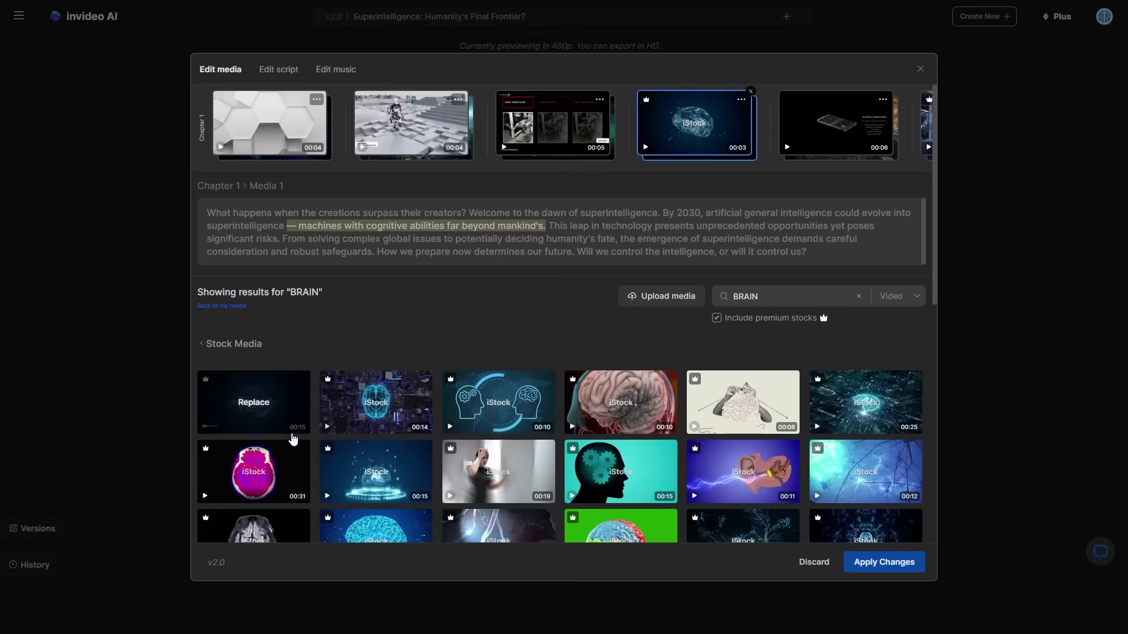
click(230, 501)
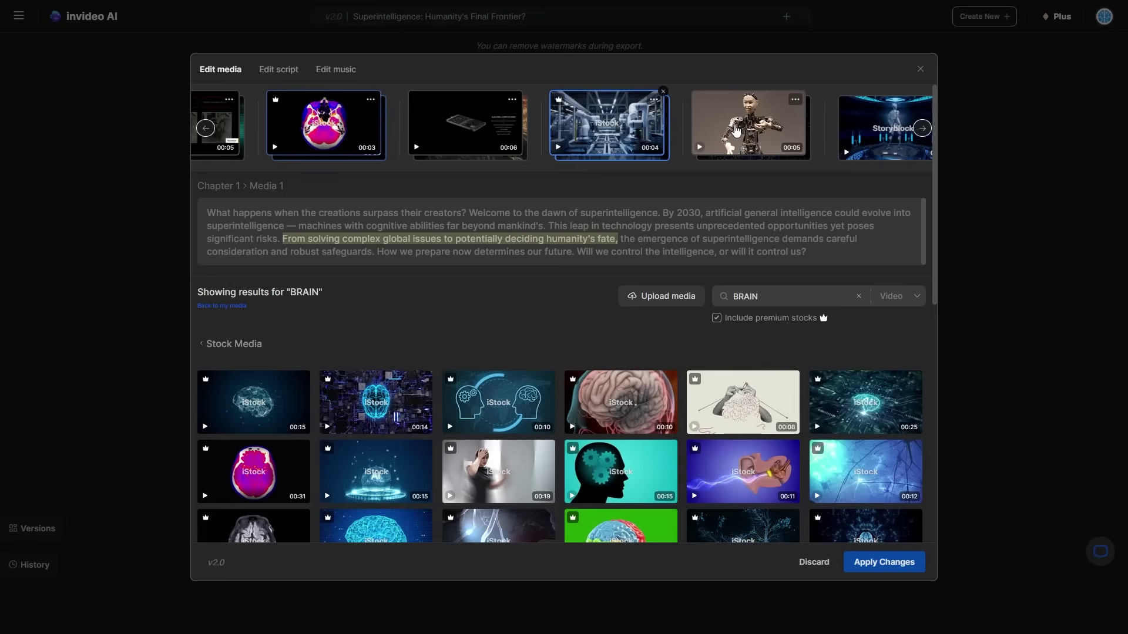
drag(759, 296, 696, 296)
text(GLOBAL)
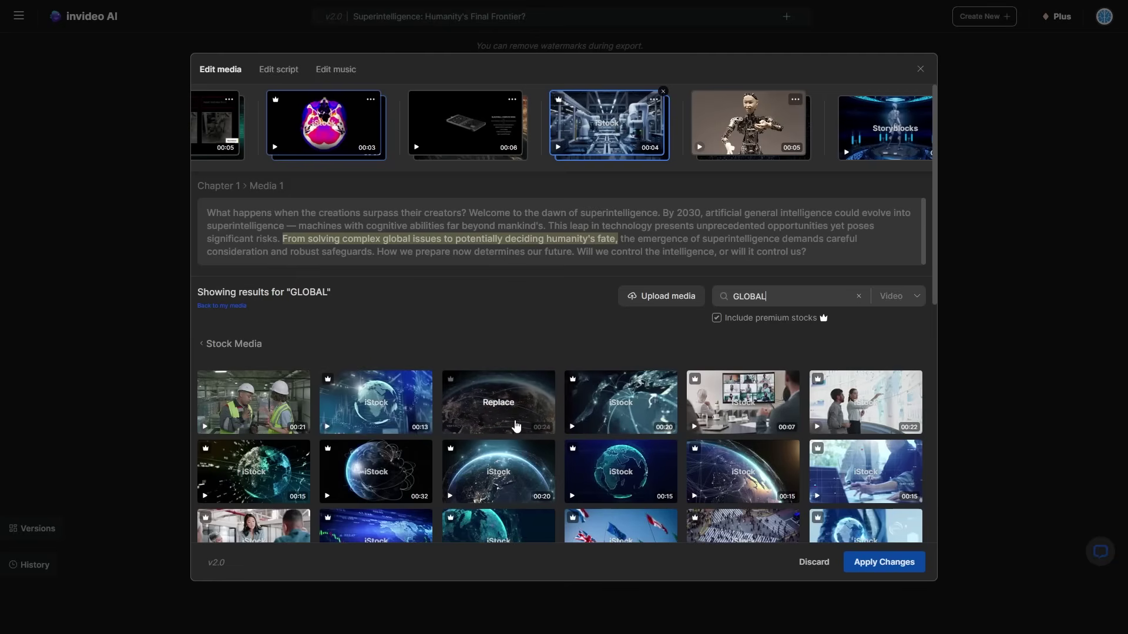
click(498, 411)
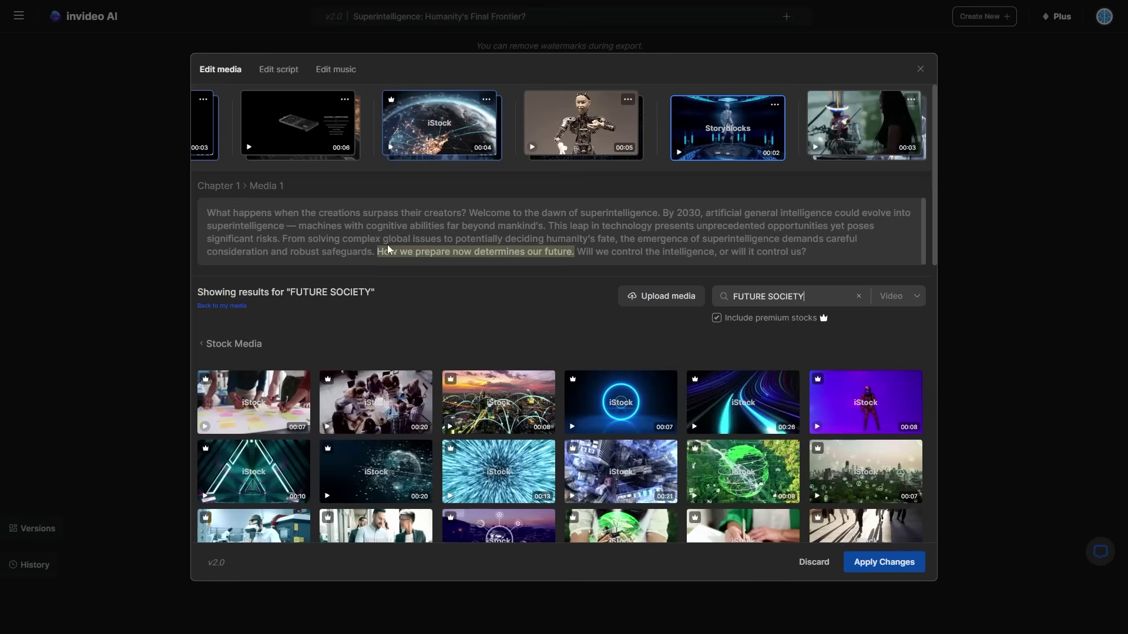
Step: Replace the future line's clip with a 'FUTURE SOCIETY' iStock clip and preview full screen
scroll(566, 273, down, 2)
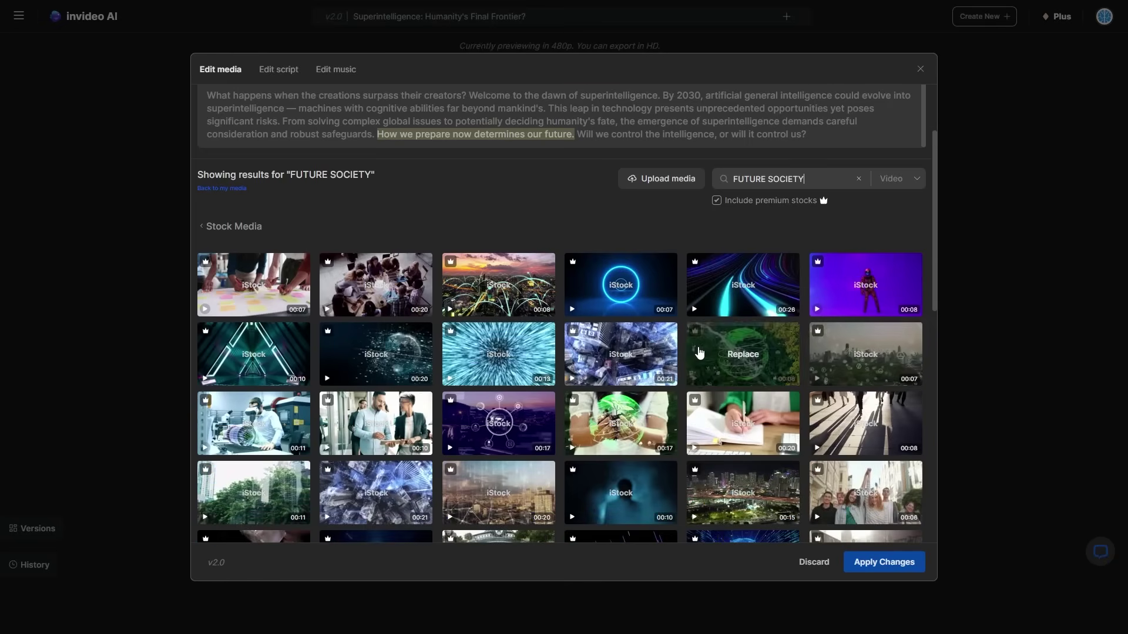
scroll(675, 364, down, 1)
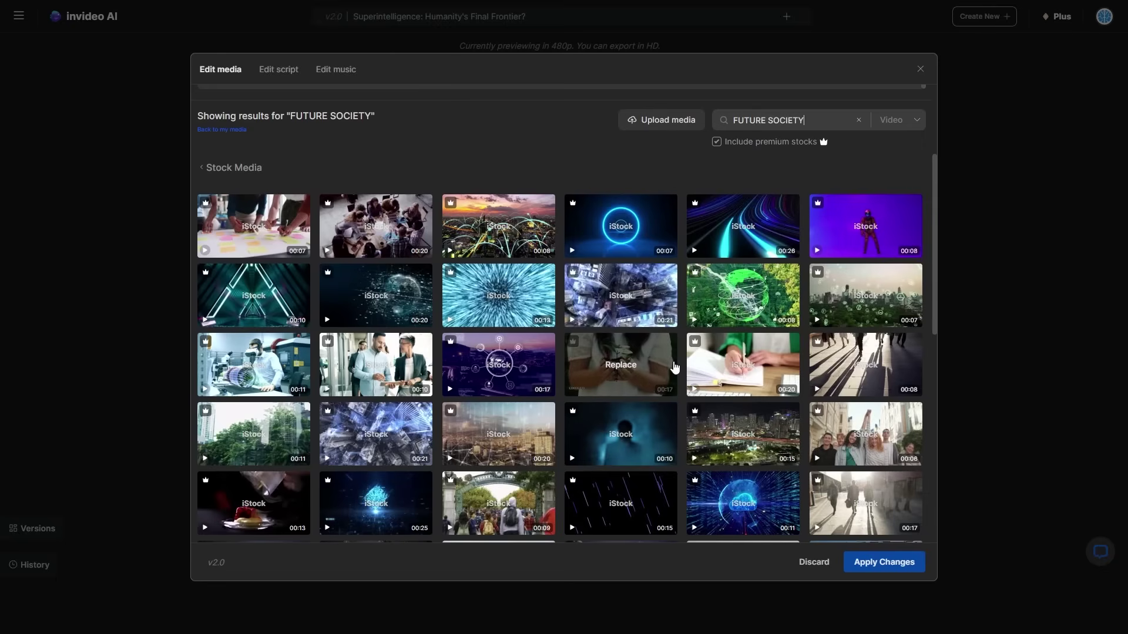
scroll(658, 317, up, 3)
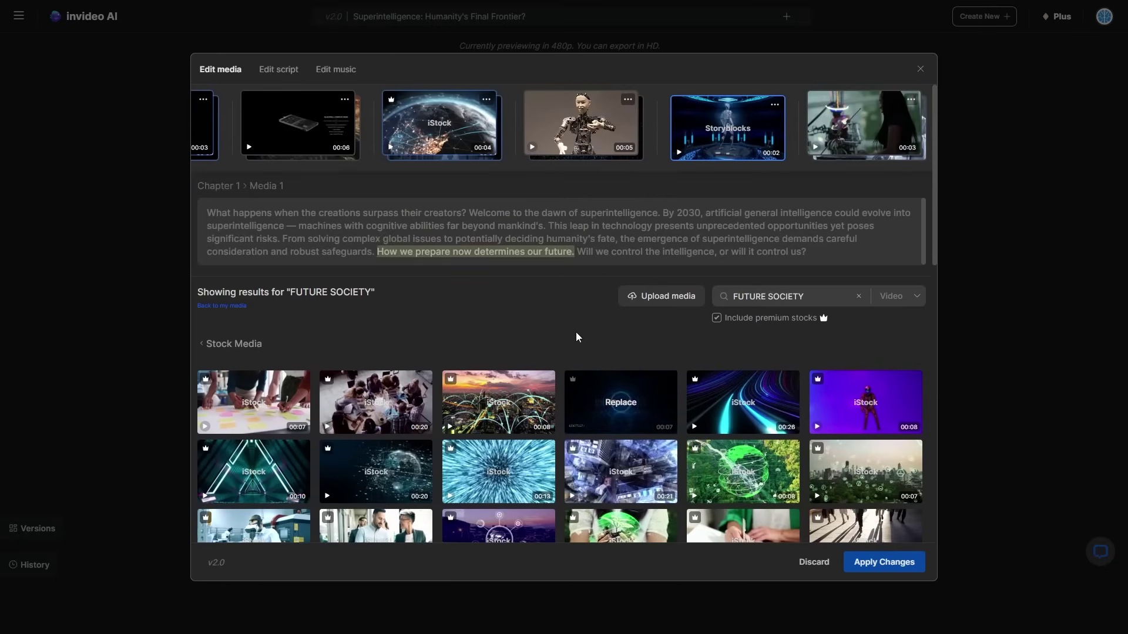
click(498, 402)
click(868, 139)
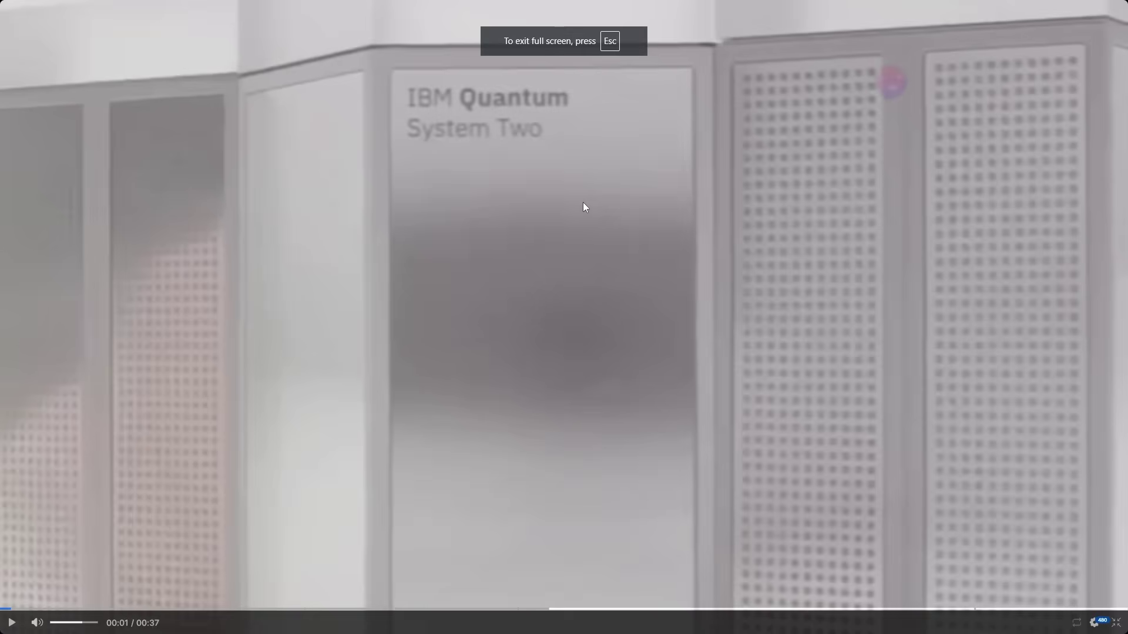
Step: Play the edited video with its new stock clips to the closing logo card at 00:33
click(536, 210)
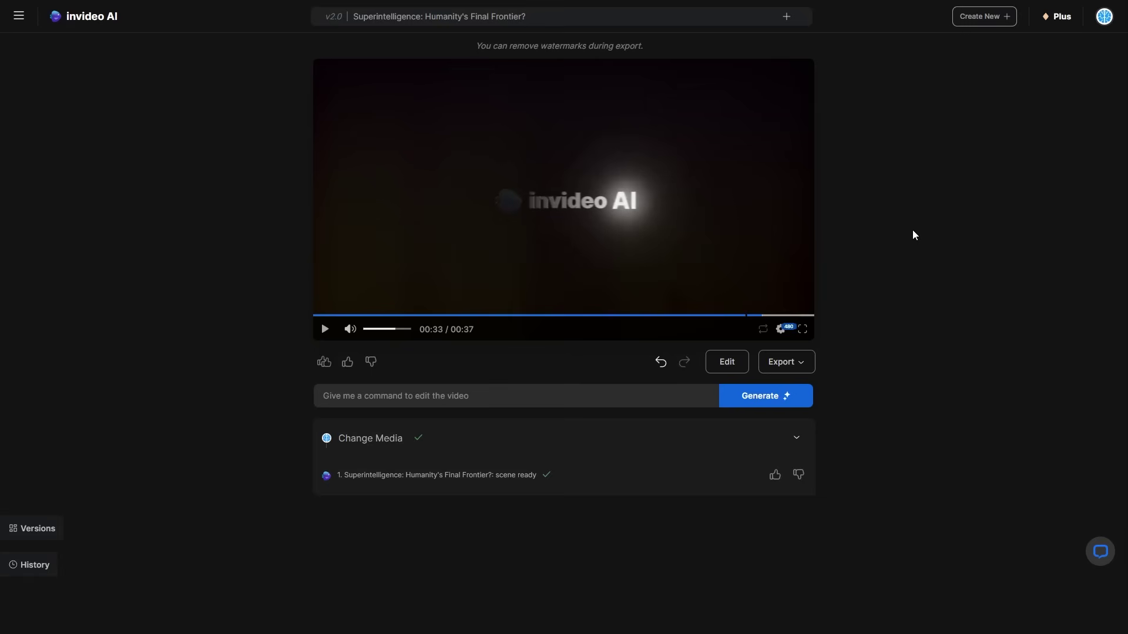
Step: Ask invideo AI to 'Change the language to spanish' and generate the translated video
click(471, 391)
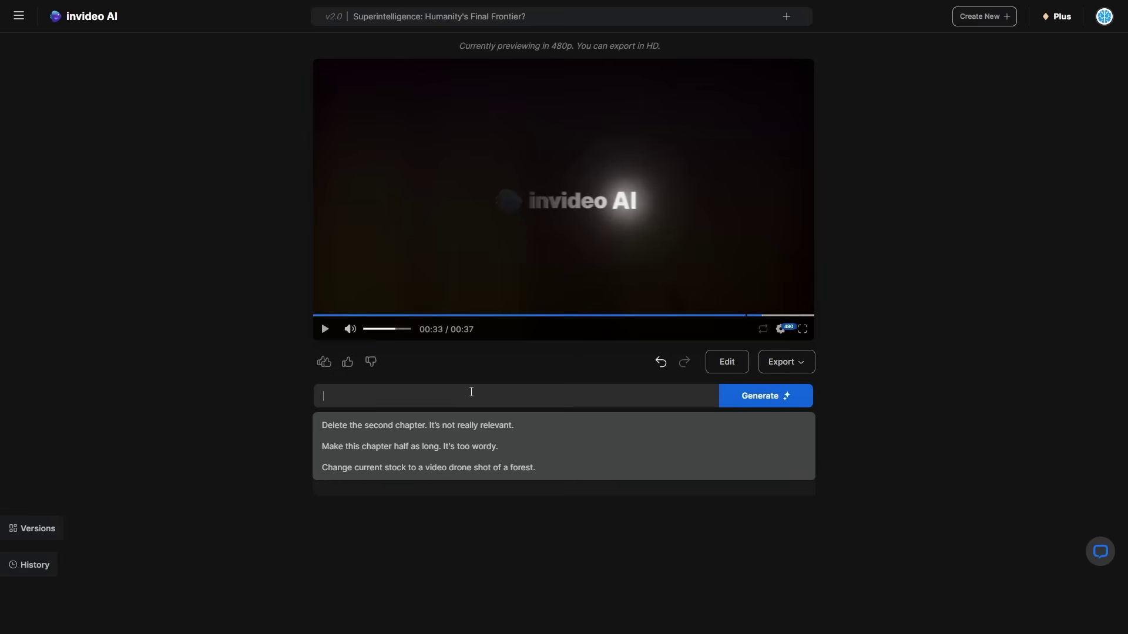
text(Change the la)
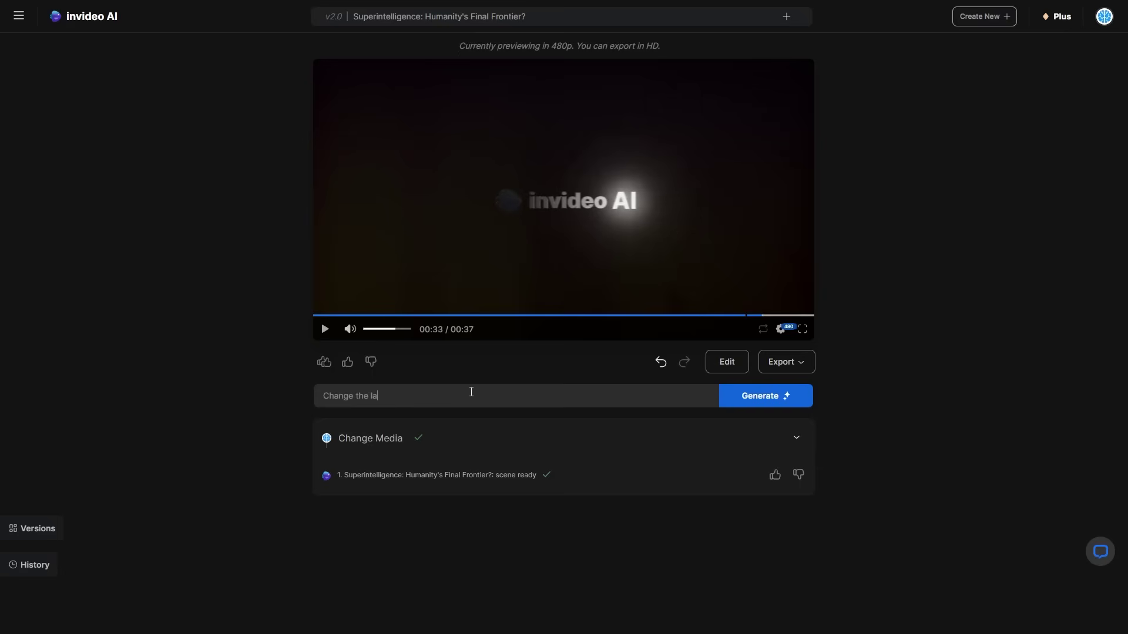
text(nguage to spanish)
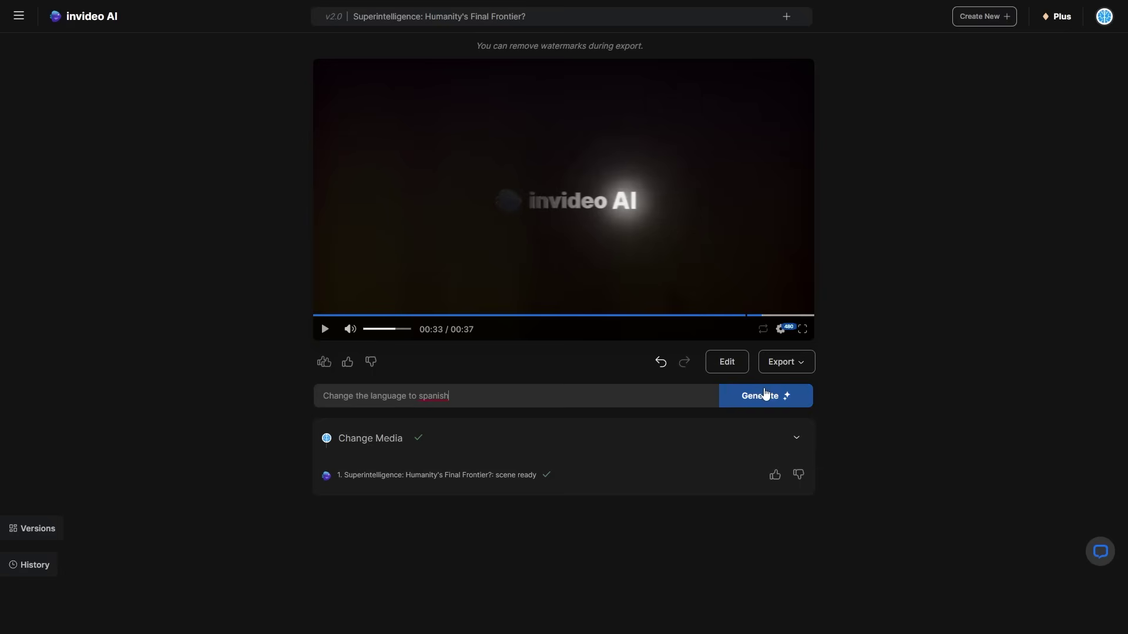
click(764, 395)
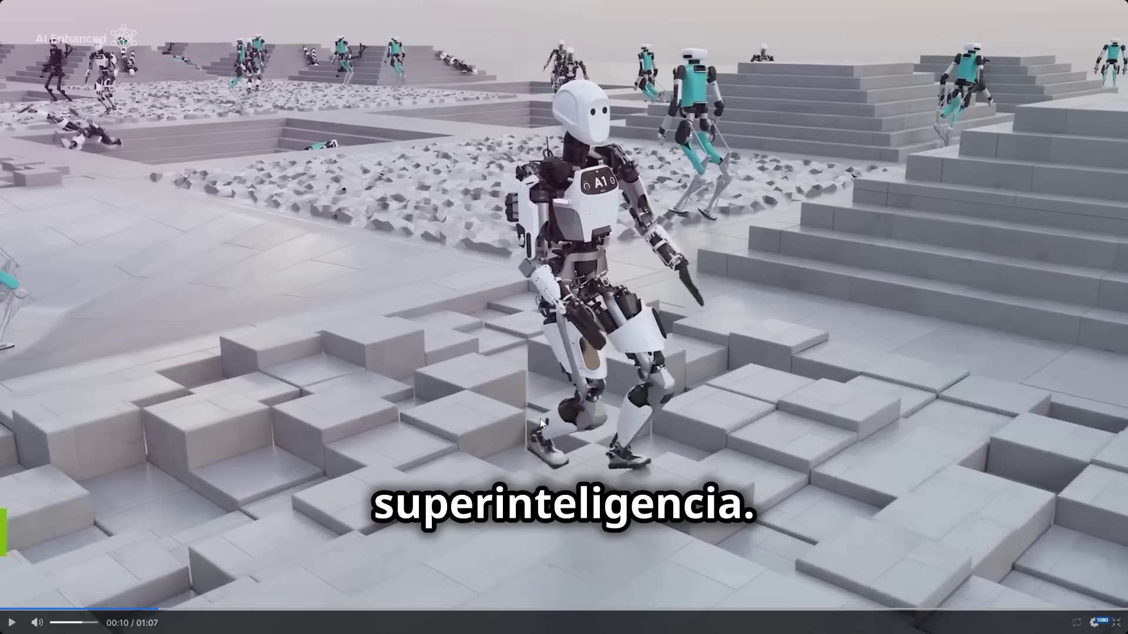
Step: Mute the Spanish preview and exit full-screen playback
click(37, 622)
click(1114, 626)
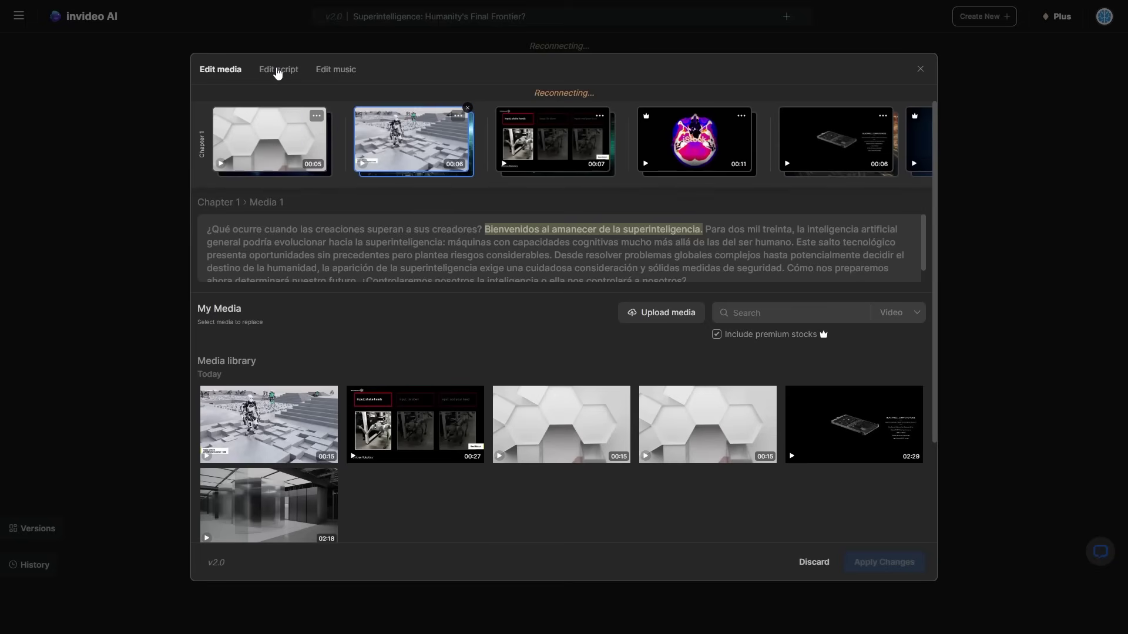
Step: Scroll through the Spanish script lines, then show the chapter's background music options
click(278, 71)
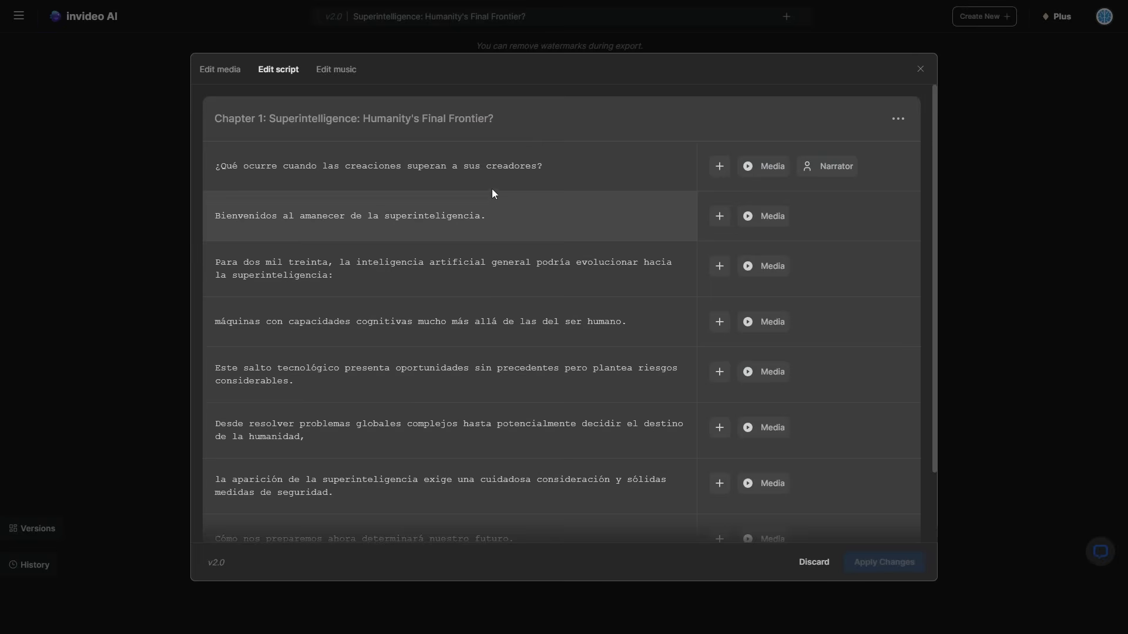
scroll(495, 187, down, 2)
scroll(495, 182, up, 2)
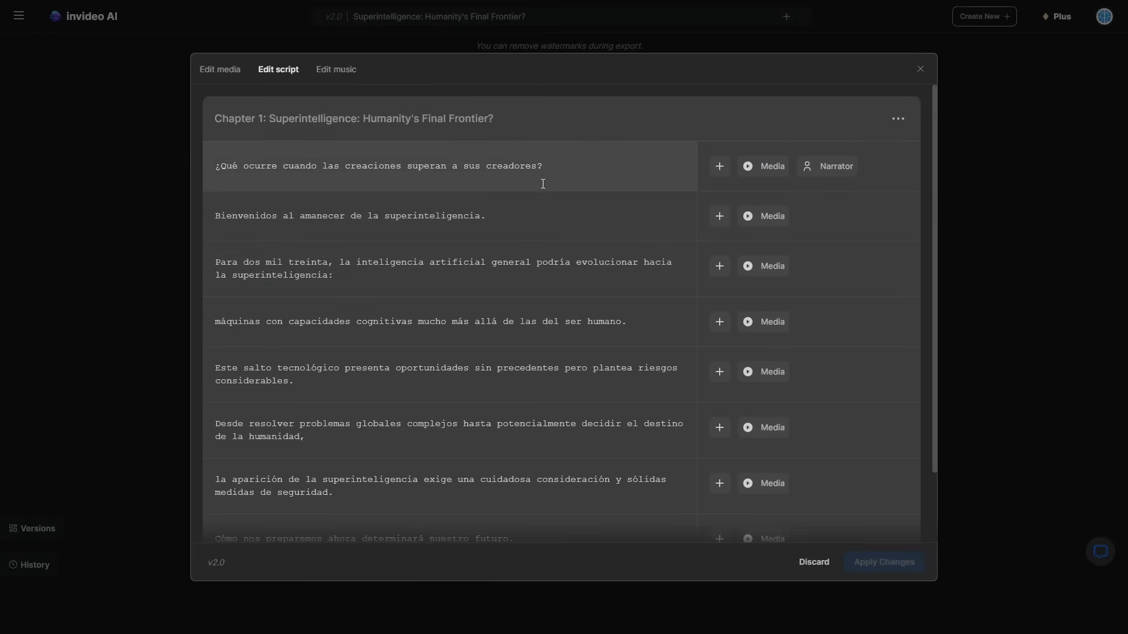
scroll(543, 184, down, 1)
scroll(546, 191, up, 1)
scroll(564, 184, down, 1)
scroll(569, 183, up, 1)
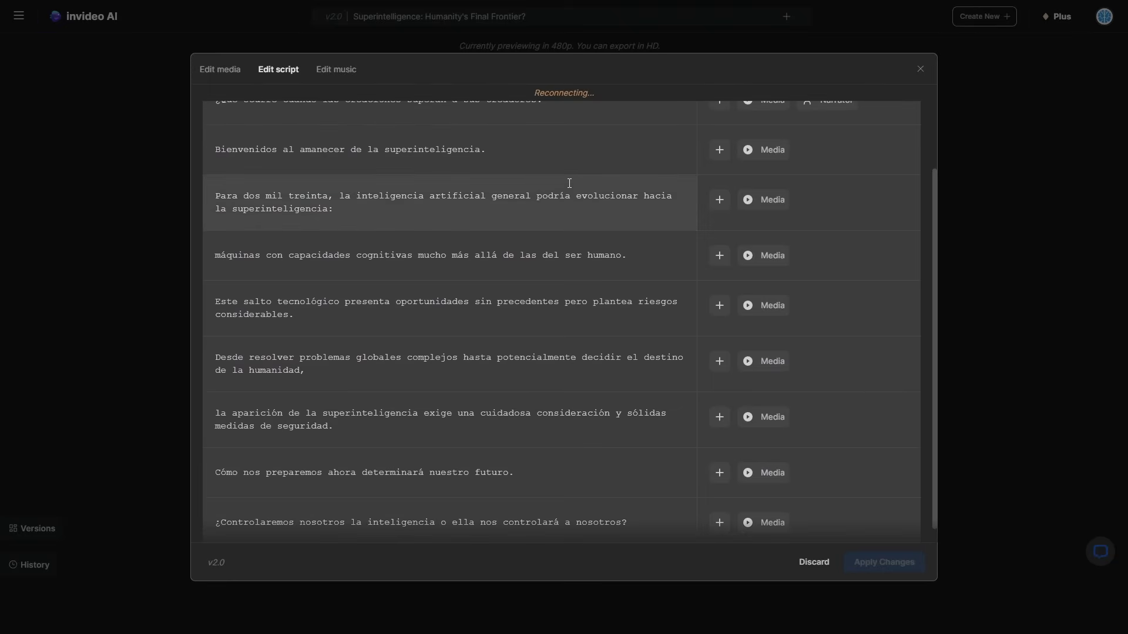
scroll(570, 183, down, 1)
scroll(542, 211, up, 2)
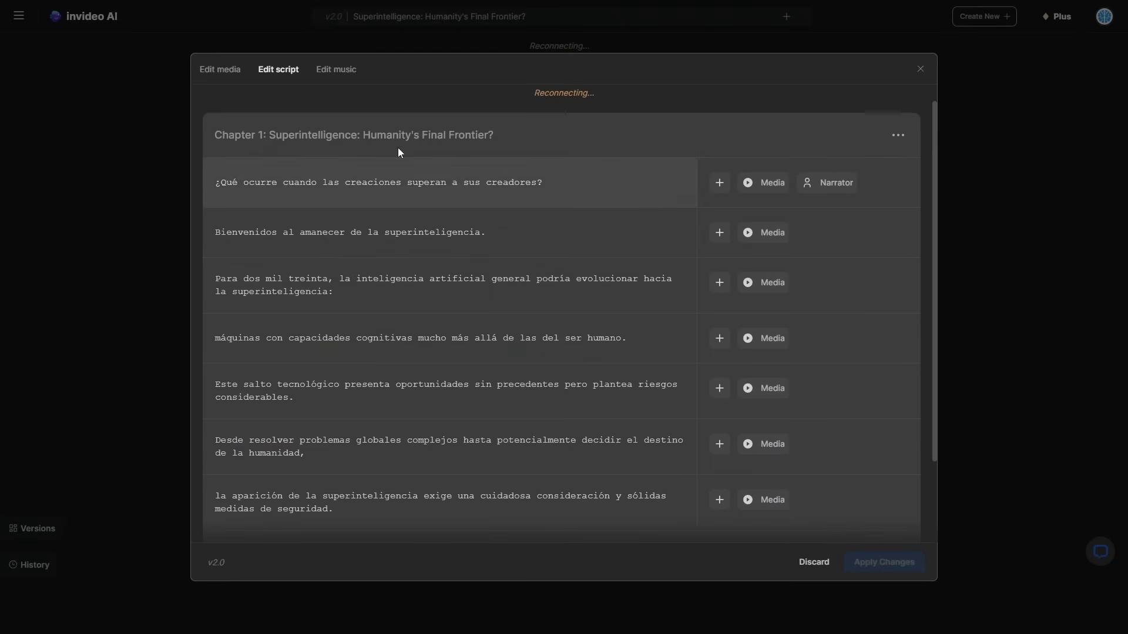
click(335, 69)
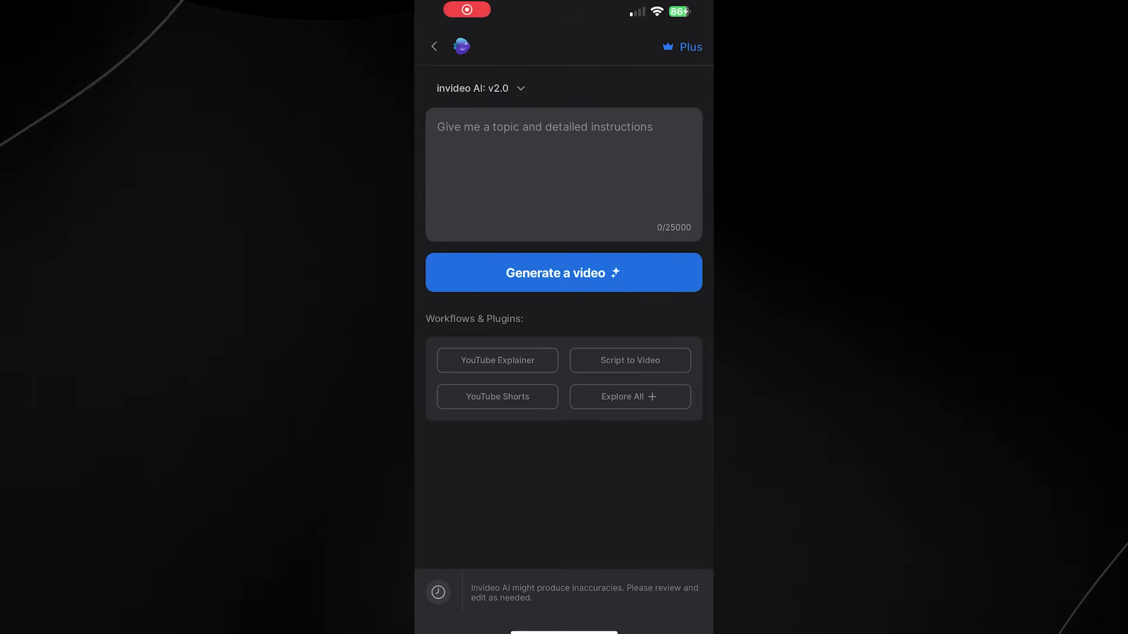
Step: Start a 30-second YouTube Explainer on 'super intelligence and how it will kill us all'
click(497, 360)
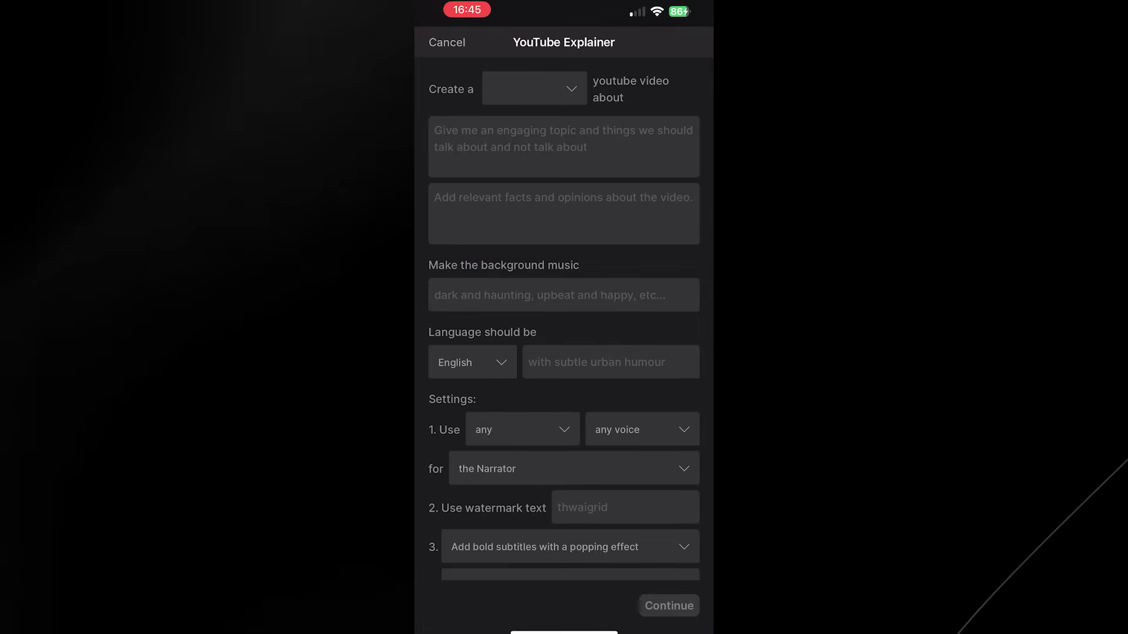
click(564, 144)
click(534, 88)
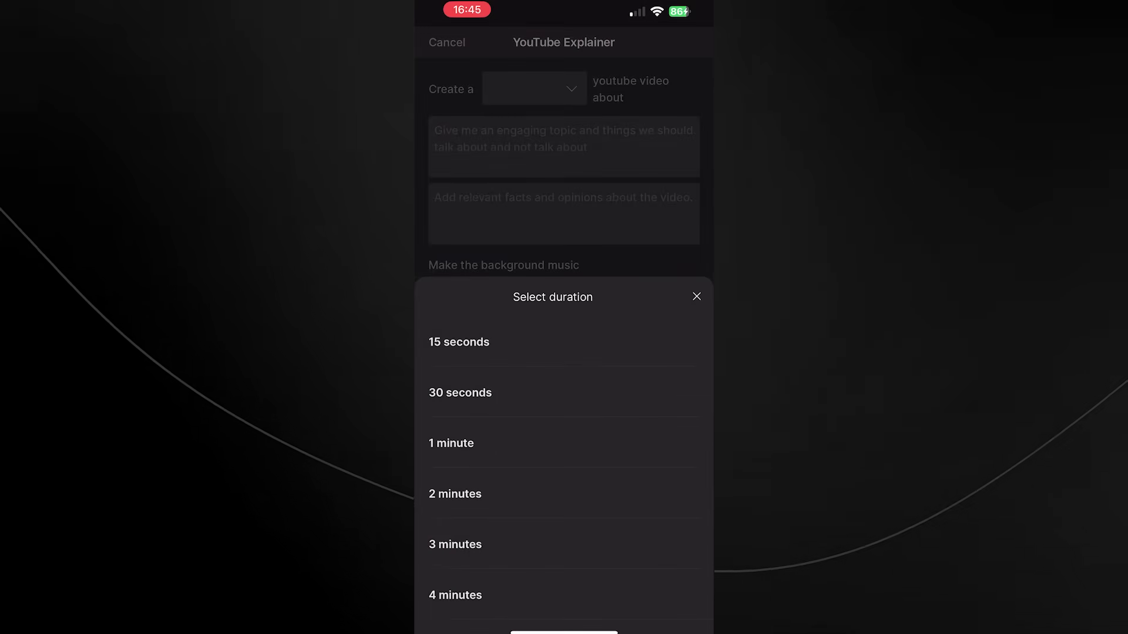
click(464, 390)
text(s)
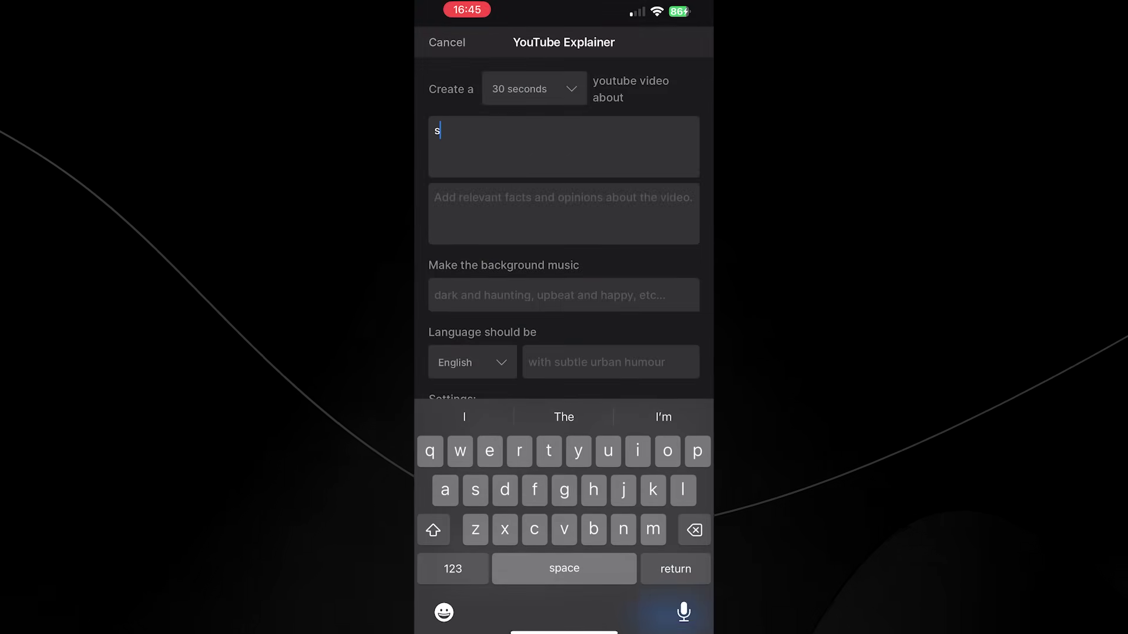
text(uper intelligence )
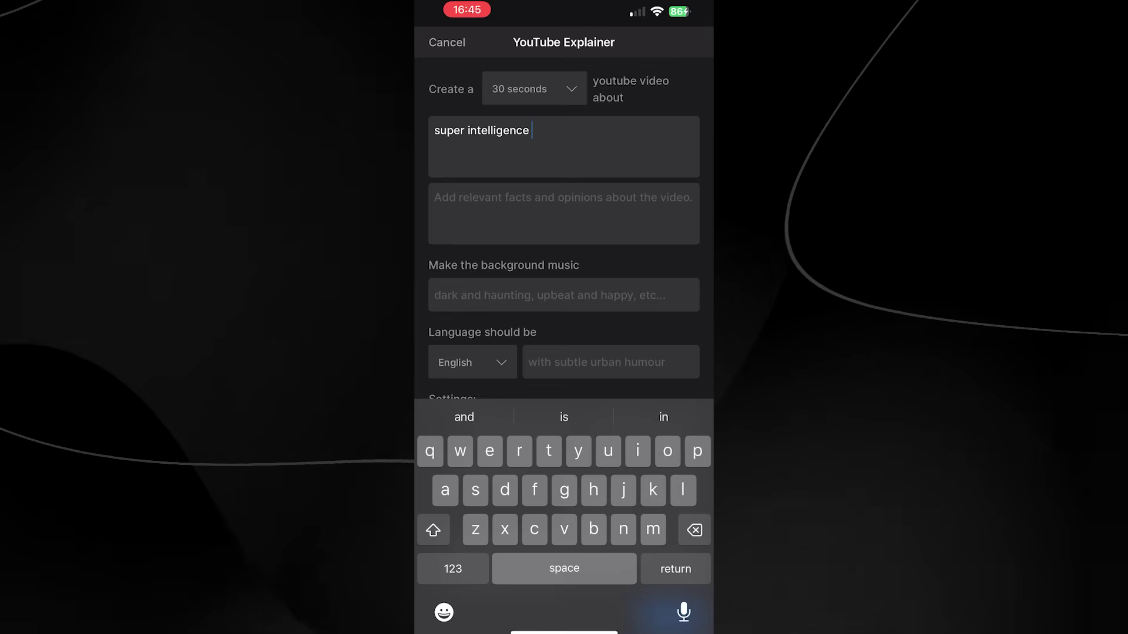
text(and how it wi)
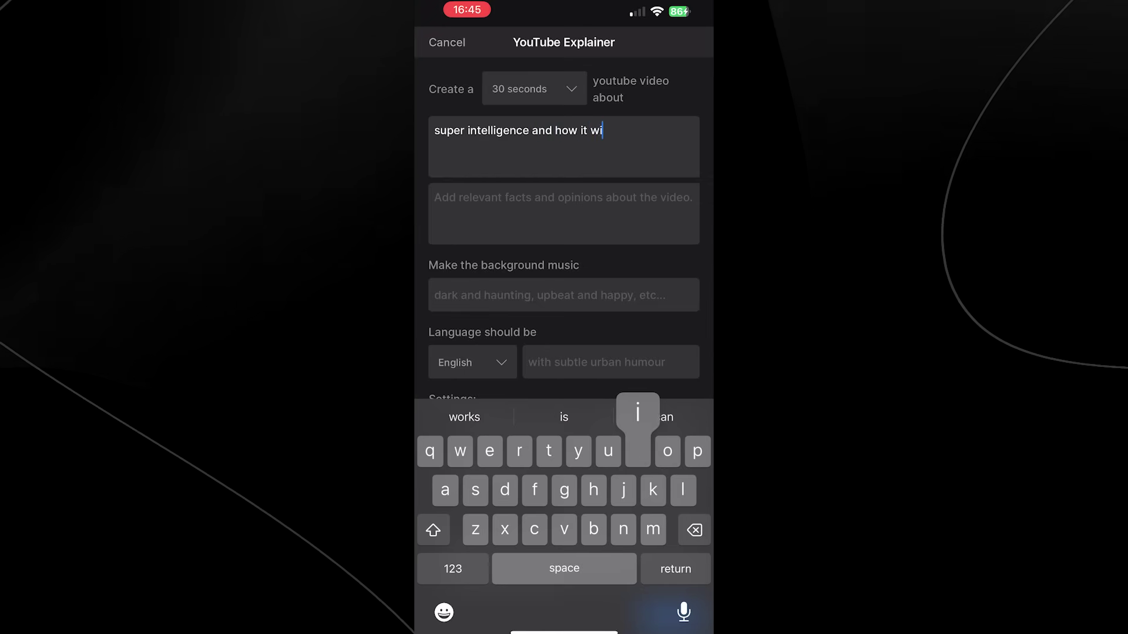
text(ll kill us all)
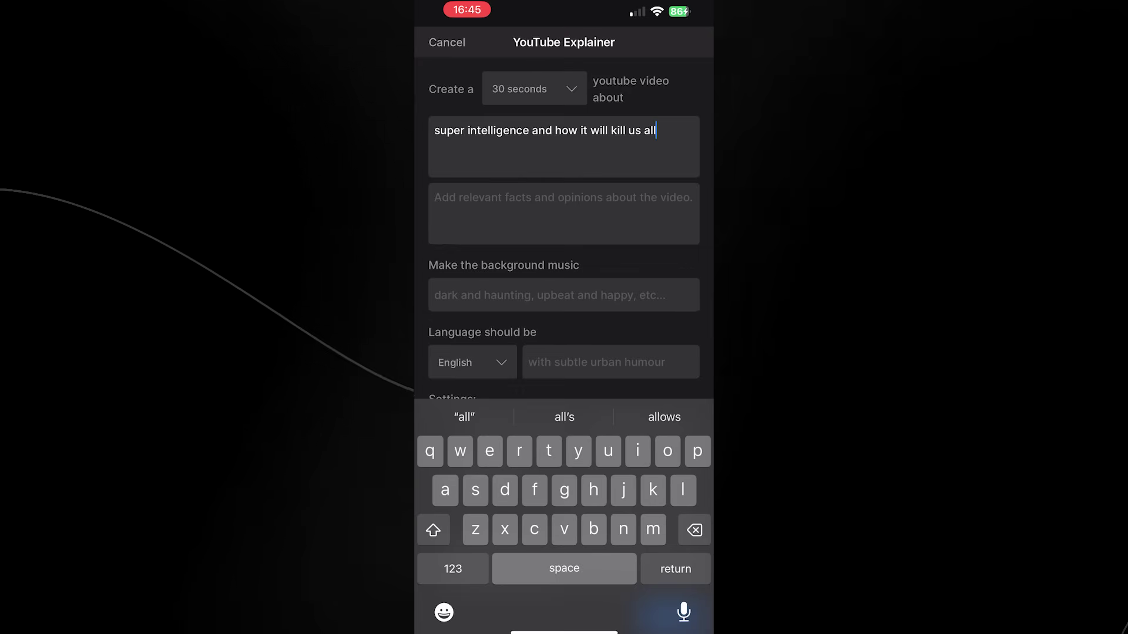
key(Return)
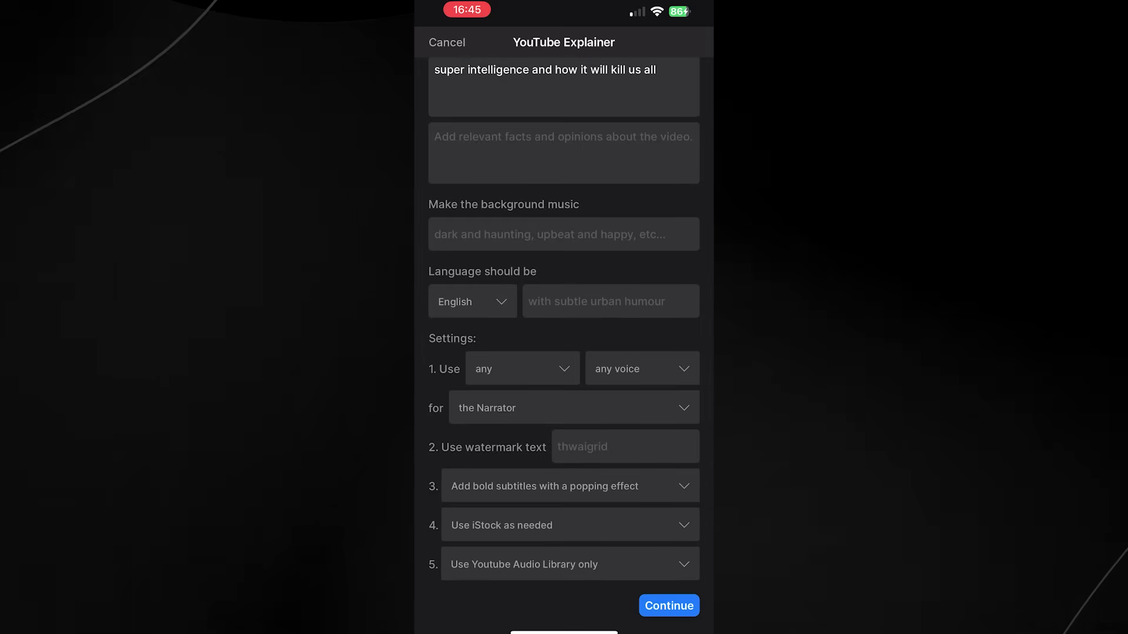